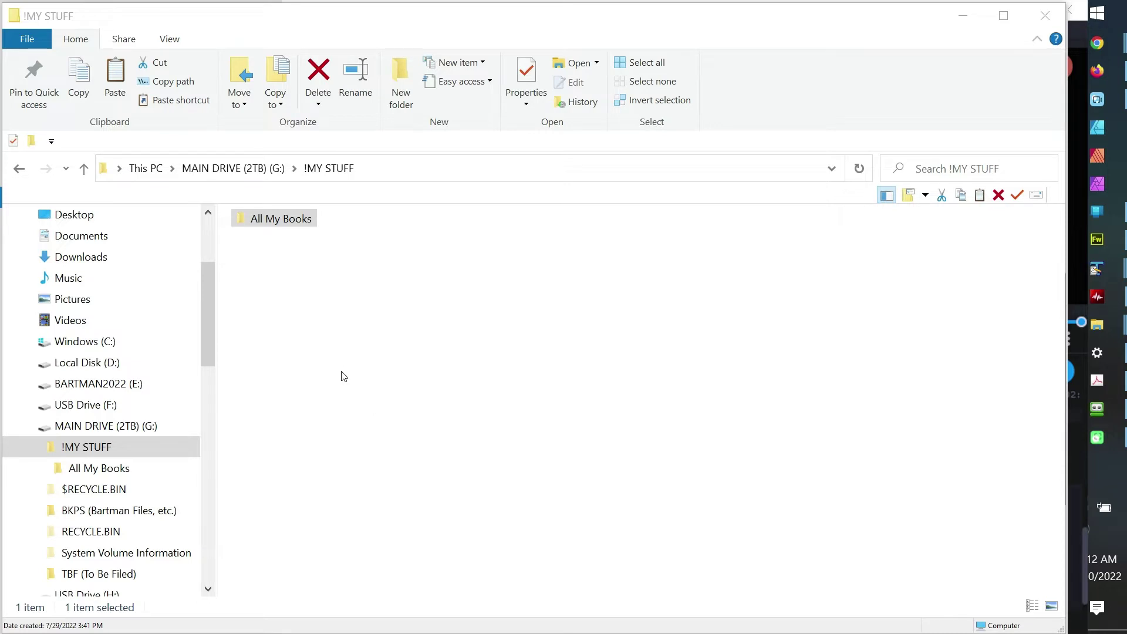
- Navigate from MAIN DRIVE (G:) through !MY STUFF and All My Books into 03 Templates
click(140, 426)
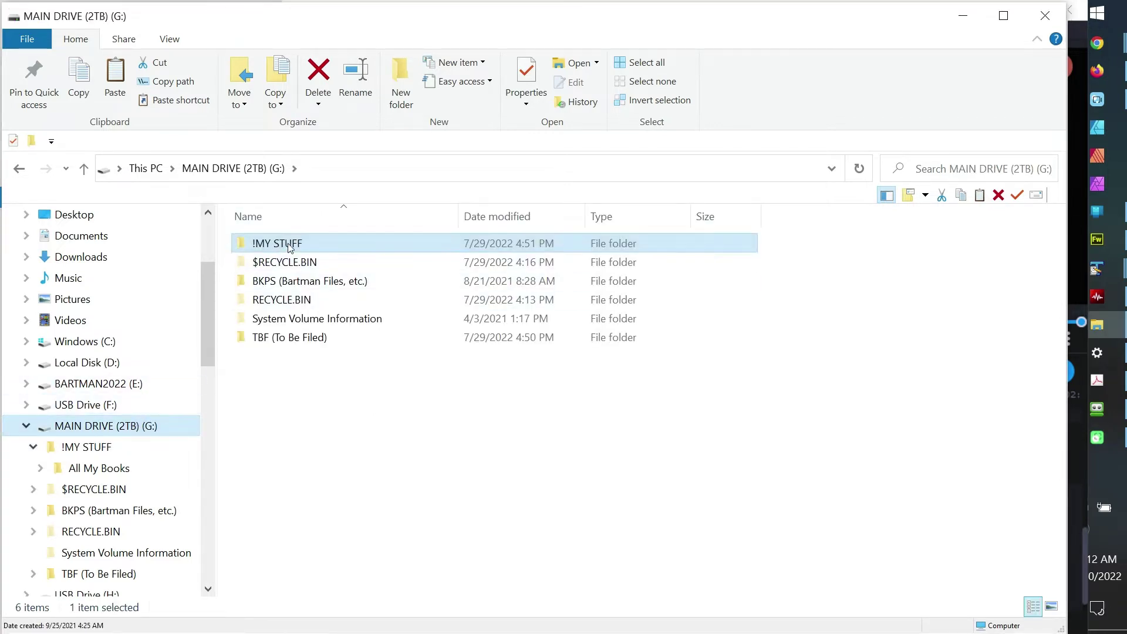
double_click(290, 246)
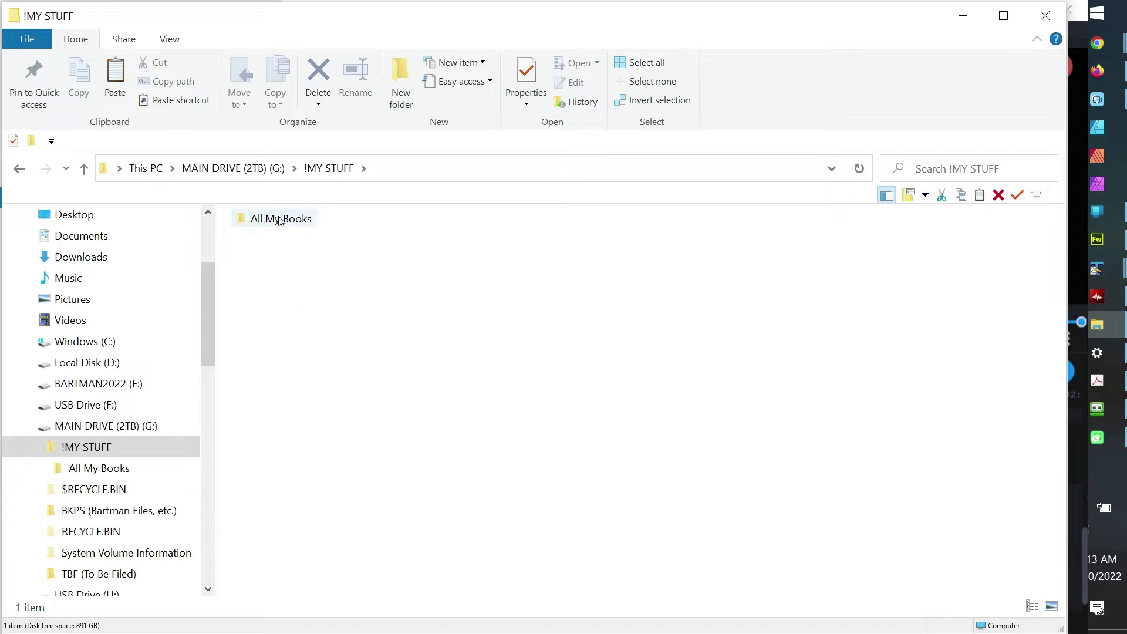
mouse_move(280, 221)
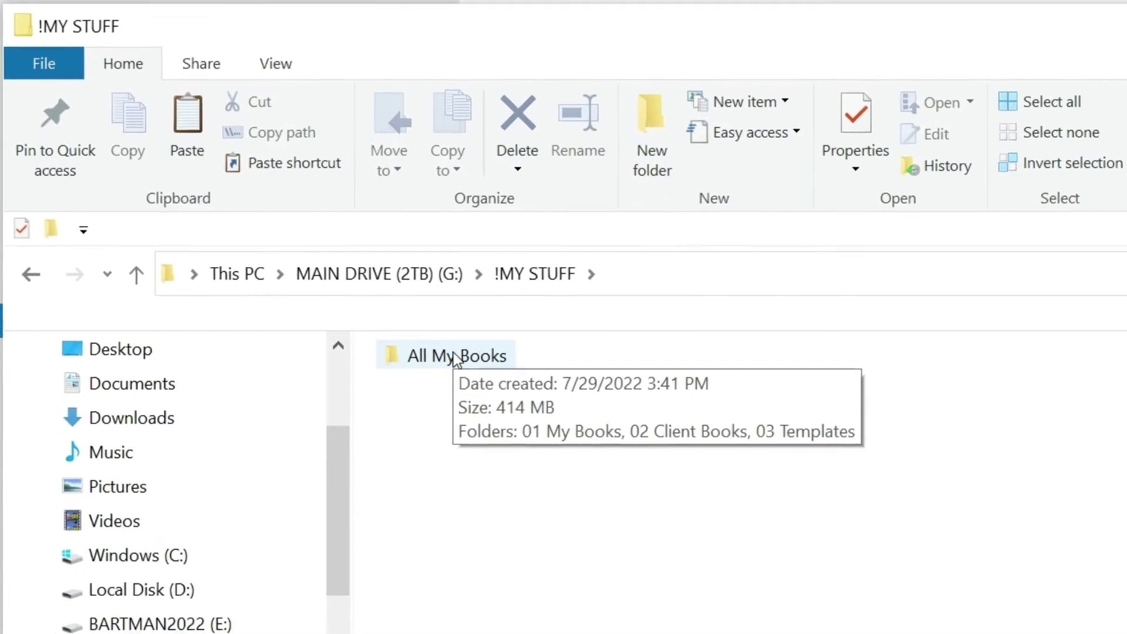
double_click(478, 362)
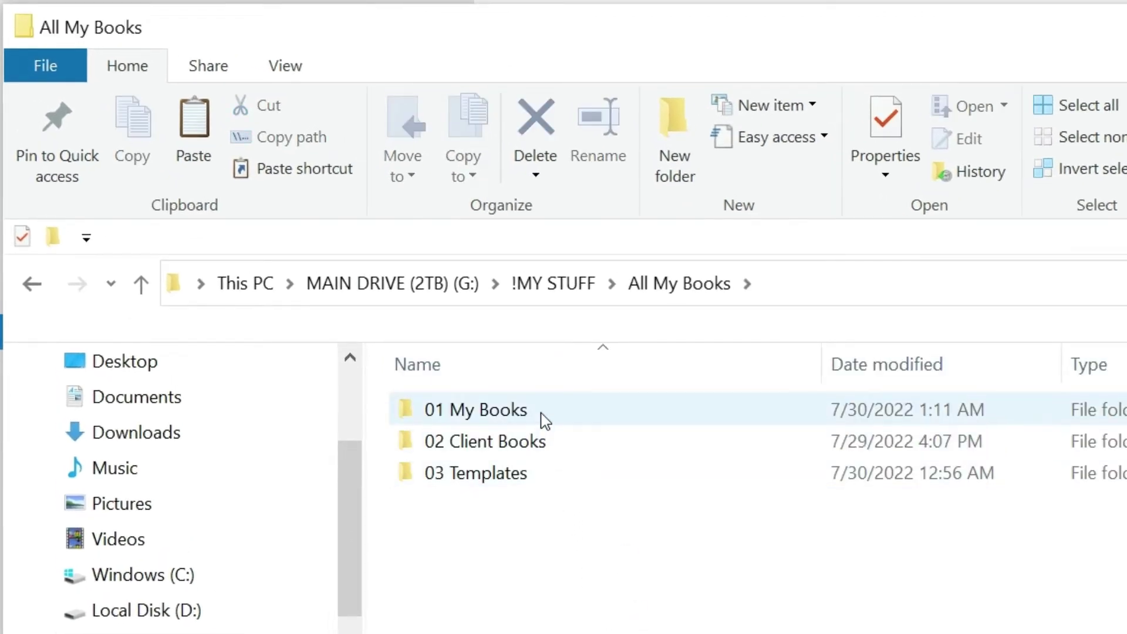
mouse_move(545, 420)
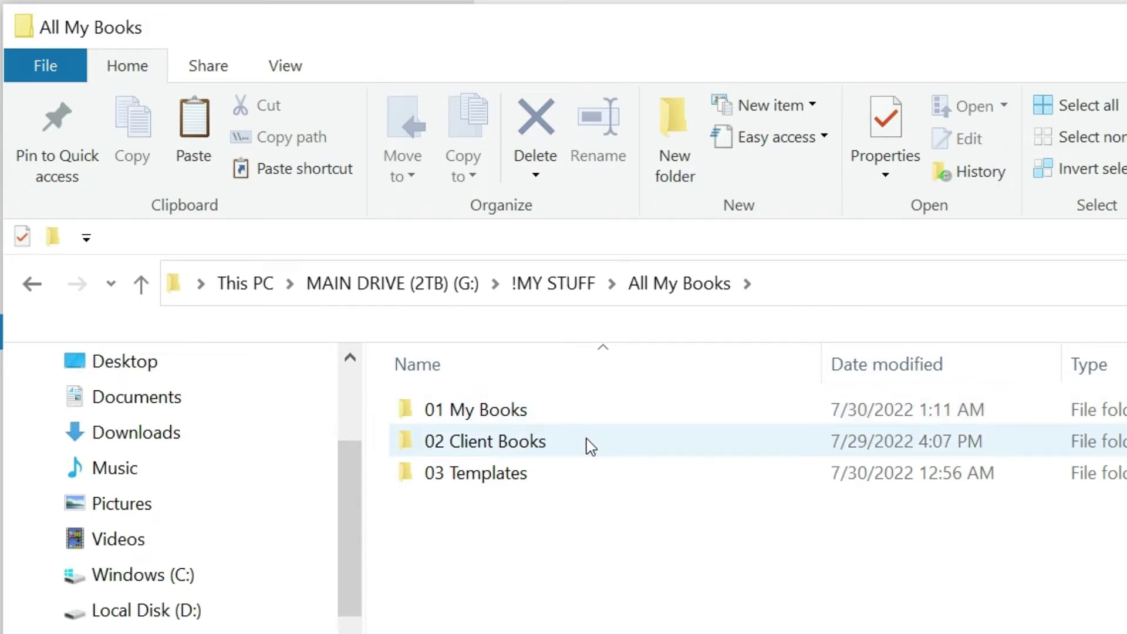
mouse_move(589, 446)
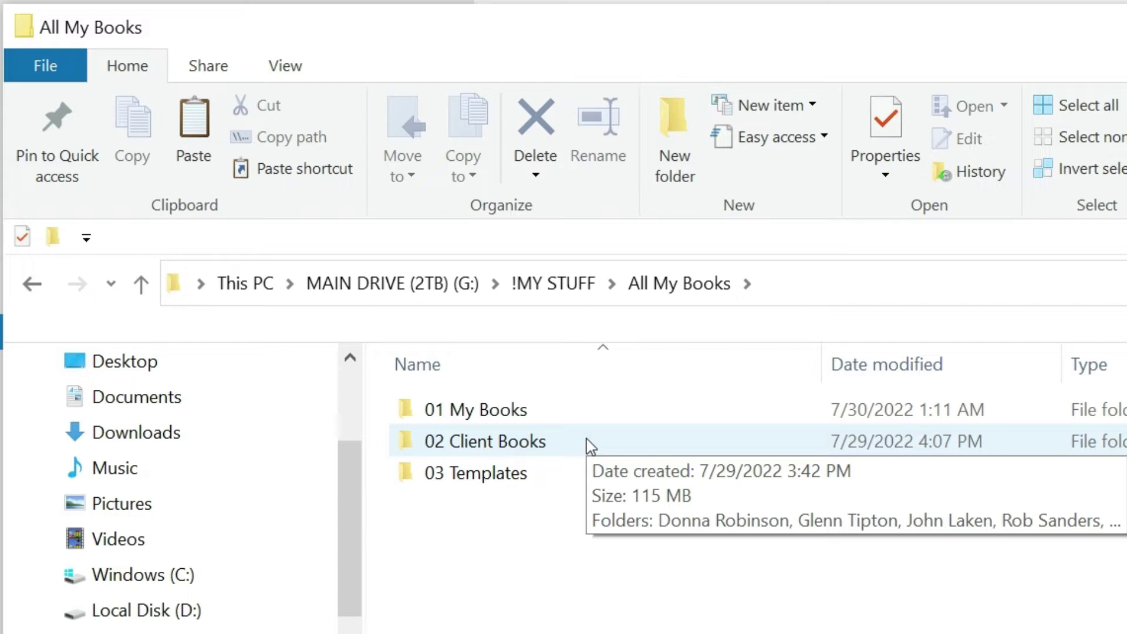
mouse_move(569, 478)
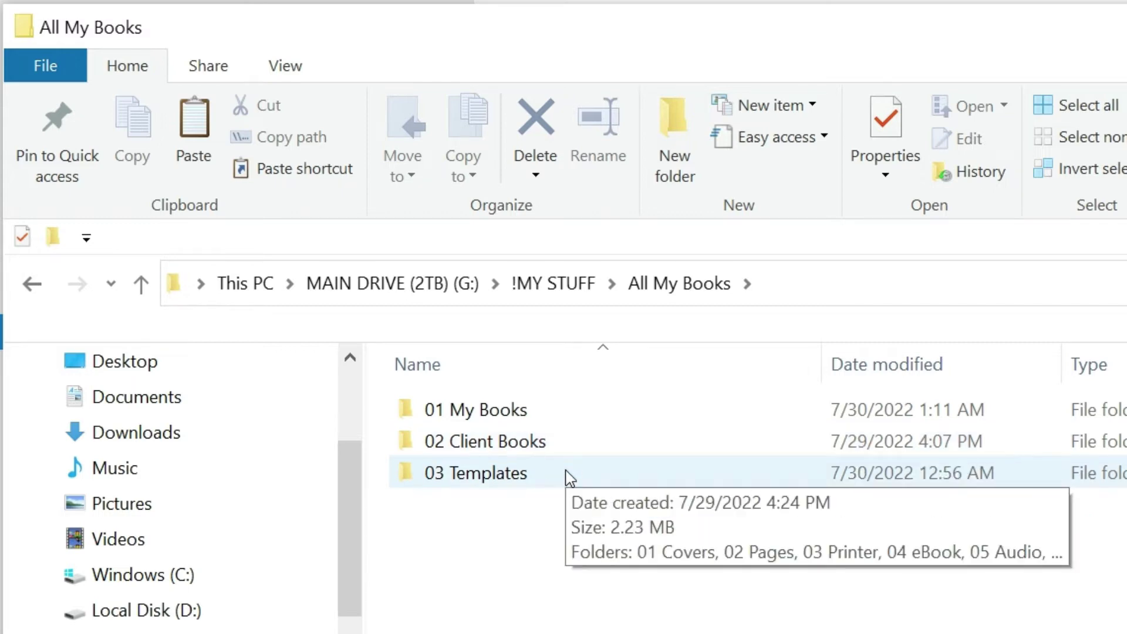
double_click(482, 477)
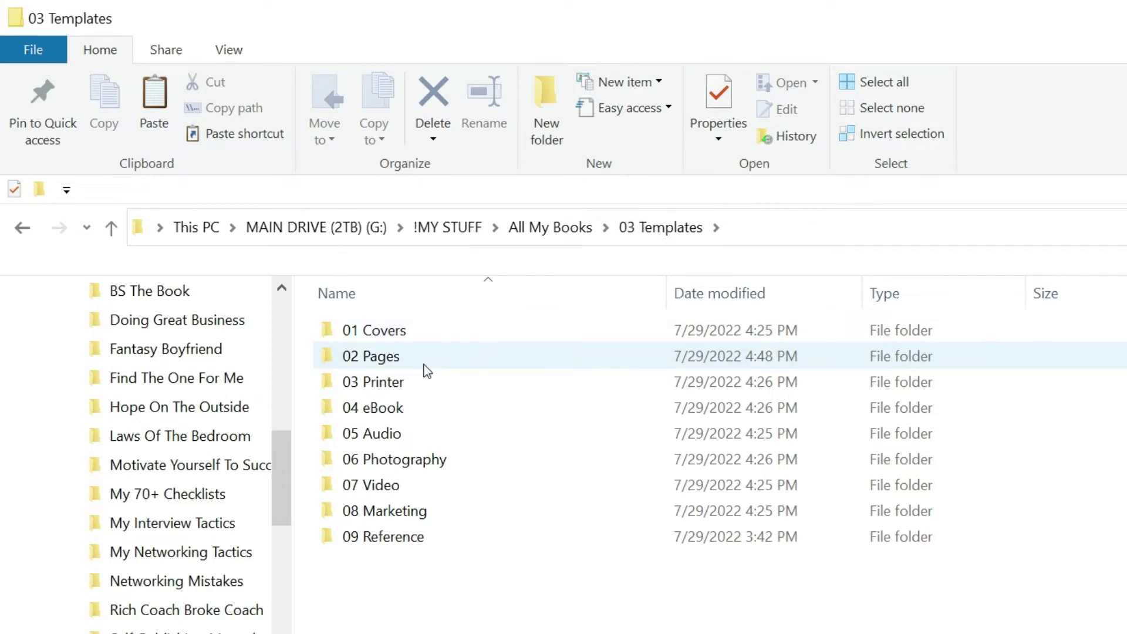
- Preview the info tips of the template subfolders, 01 Covers through 09 Reference
mouse_move(429, 359)
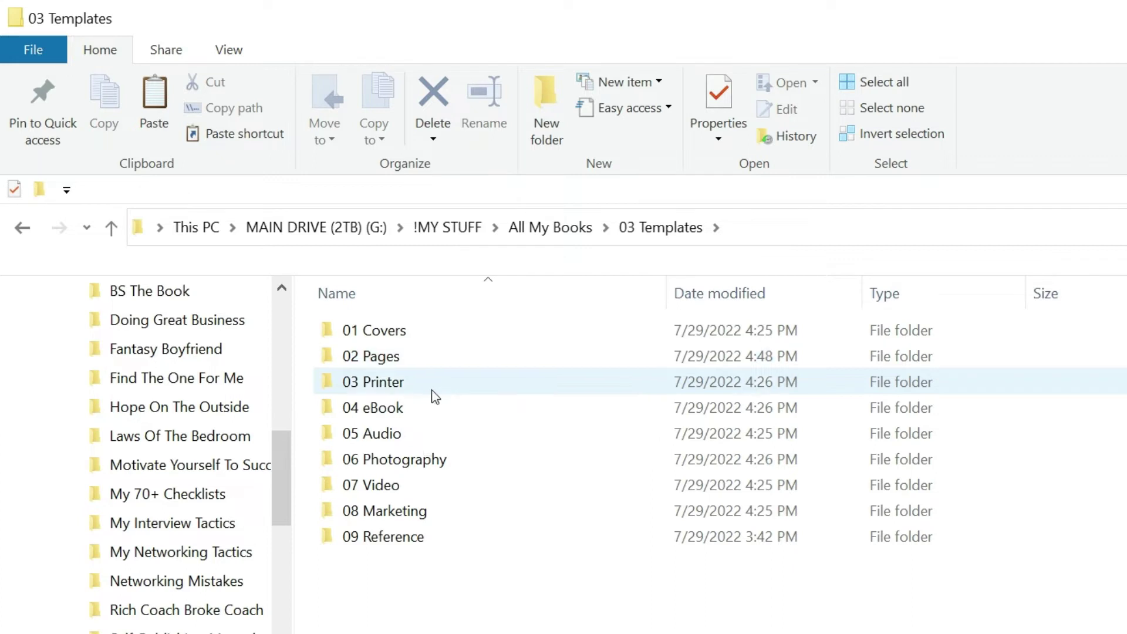
mouse_move(435, 382)
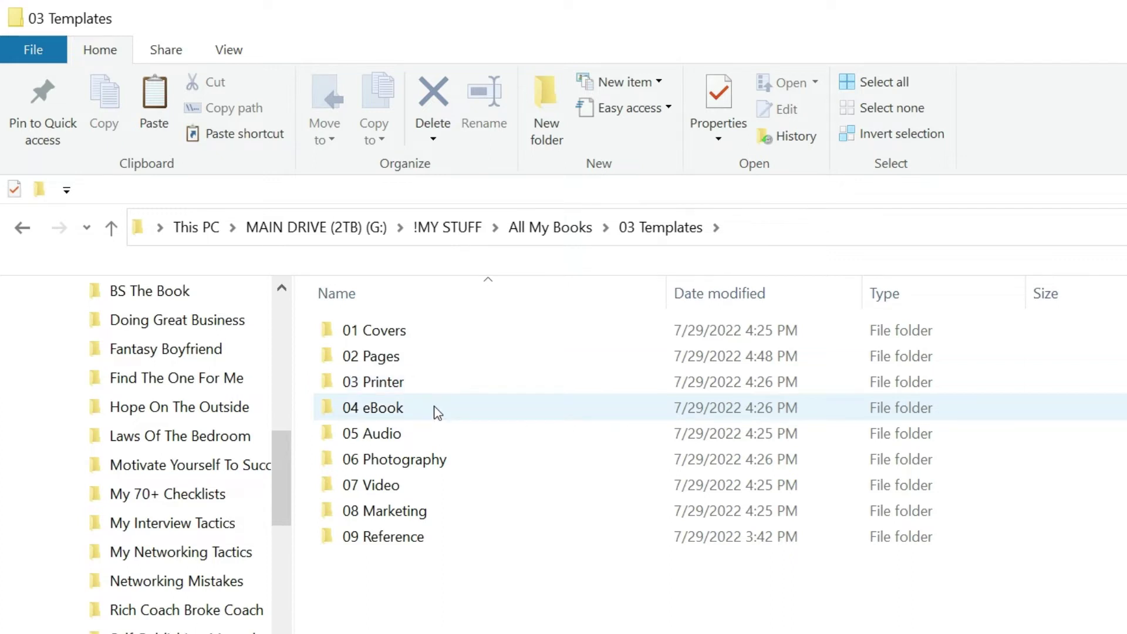
mouse_move(438, 412)
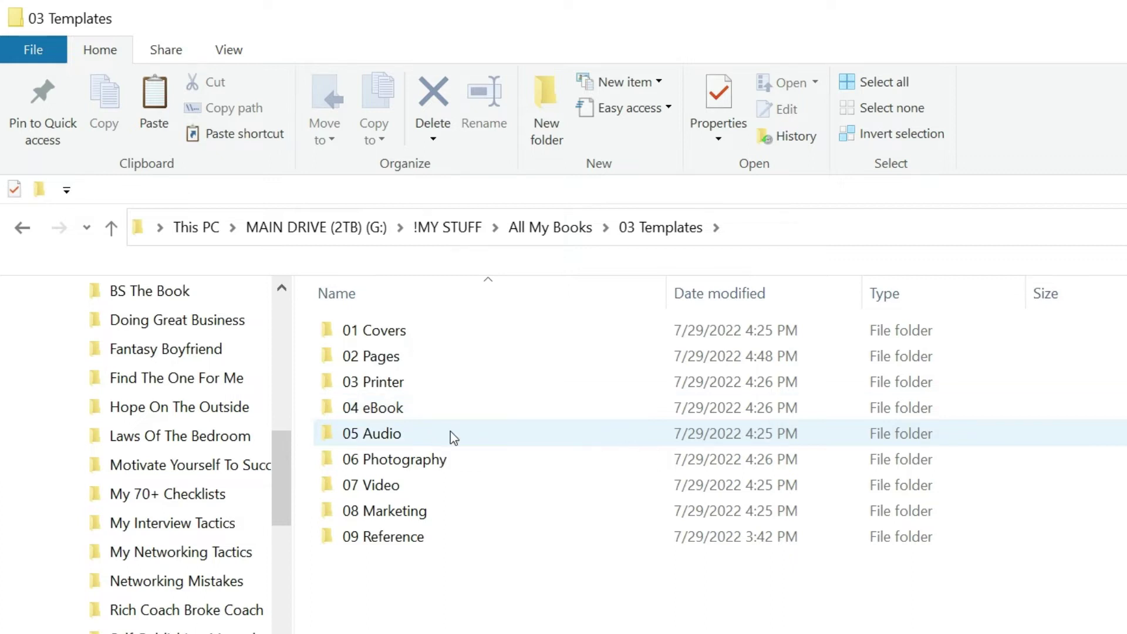
mouse_move(453, 436)
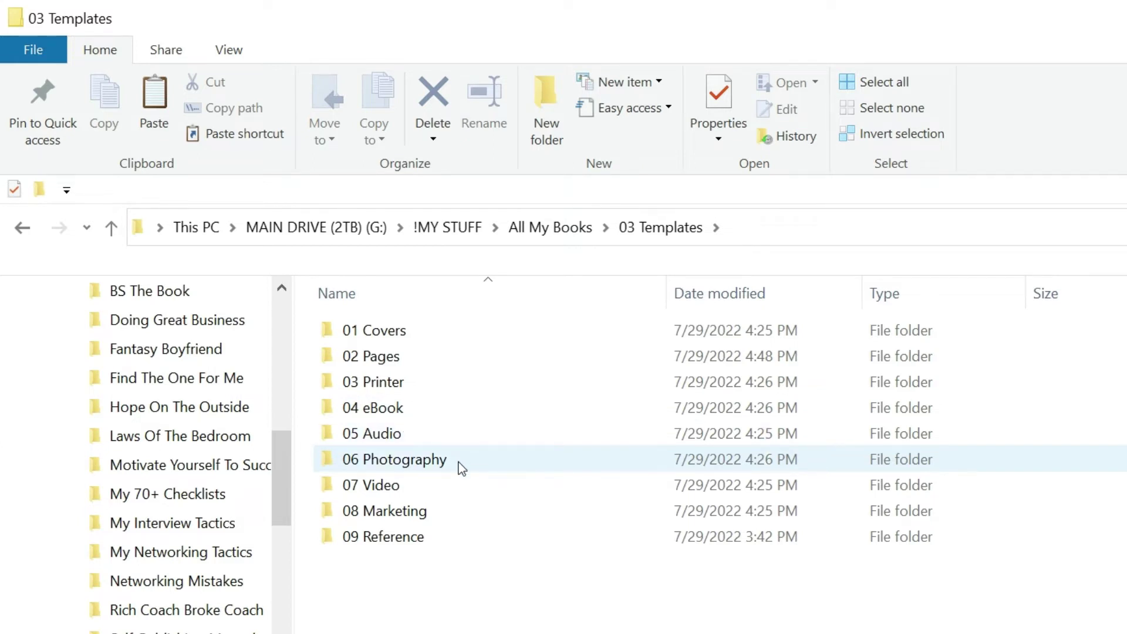
mouse_move(462, 467)
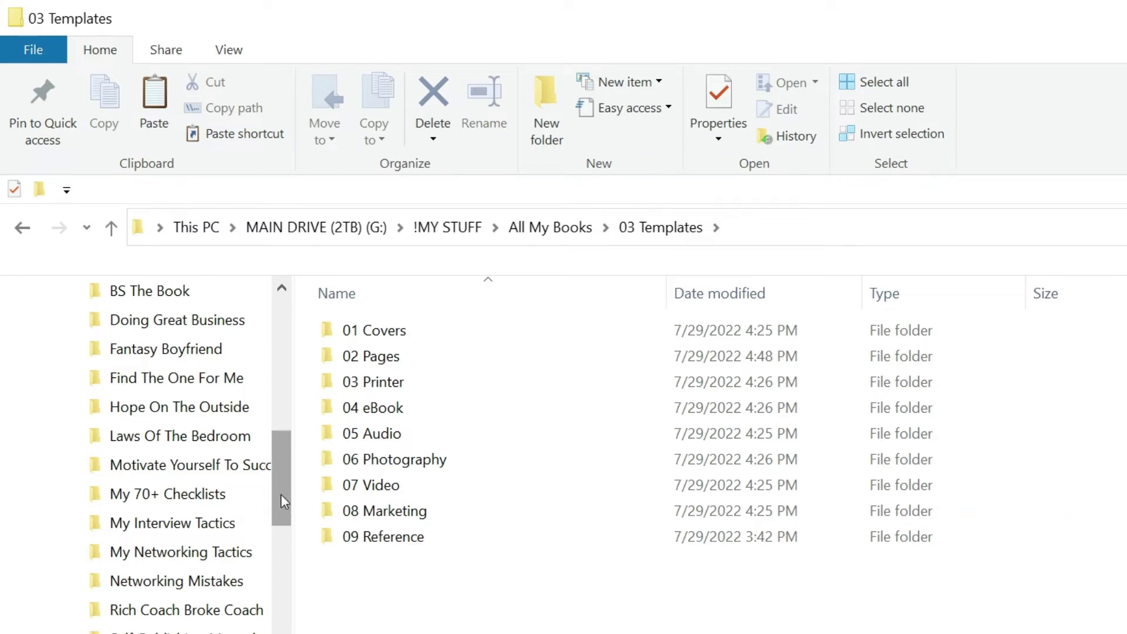
- Create a folder named 'MY AMAZING BOOK TITLE!!!!!' in 01 My Books and open it
drag(278, 476, 284, 440)
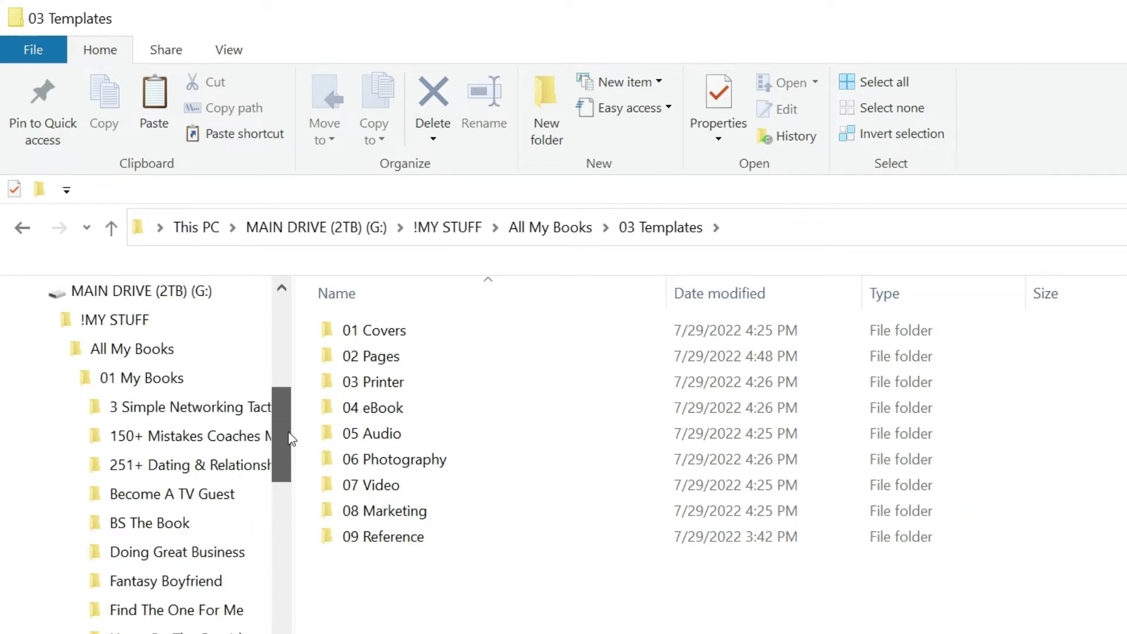
click(223, 381)
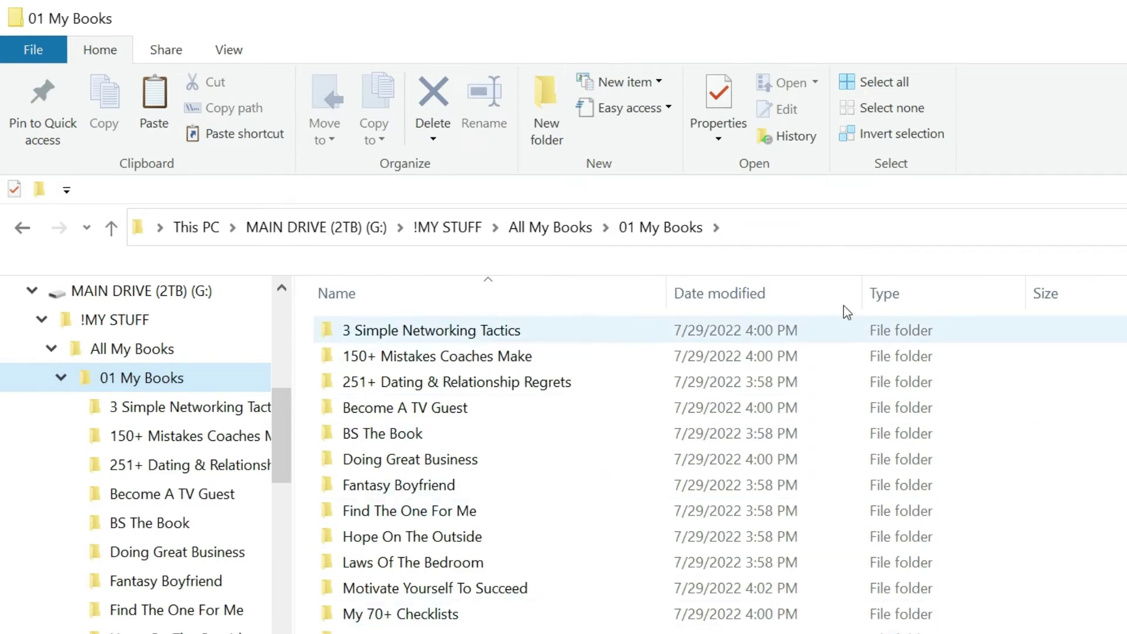
click(546, 126)
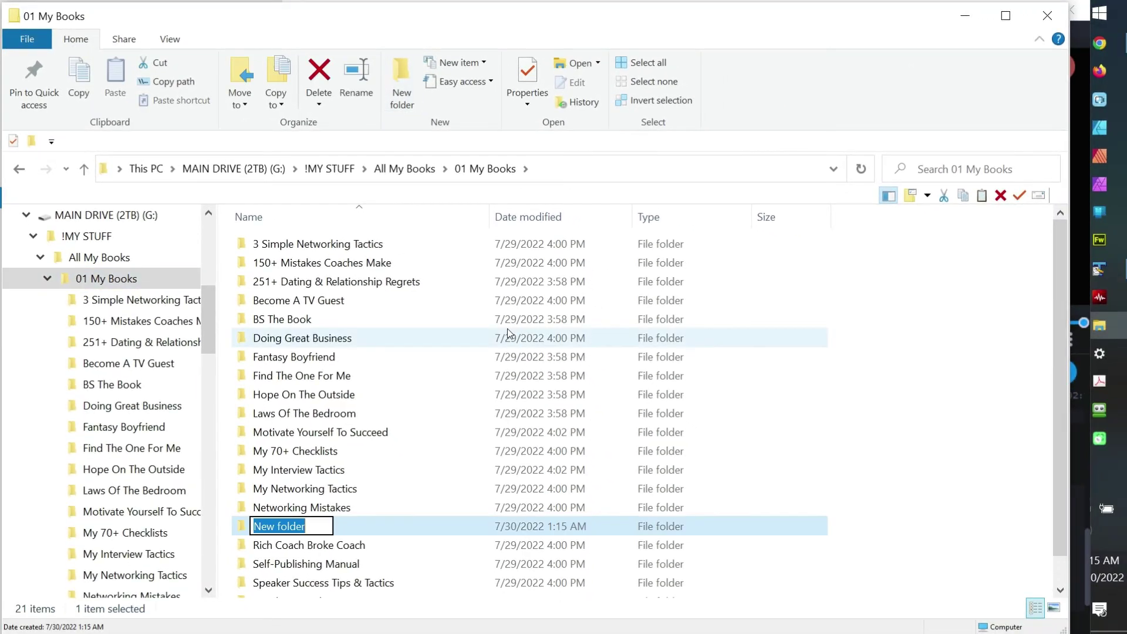
key(Caps_Lock)
text(MY AMAZIN)
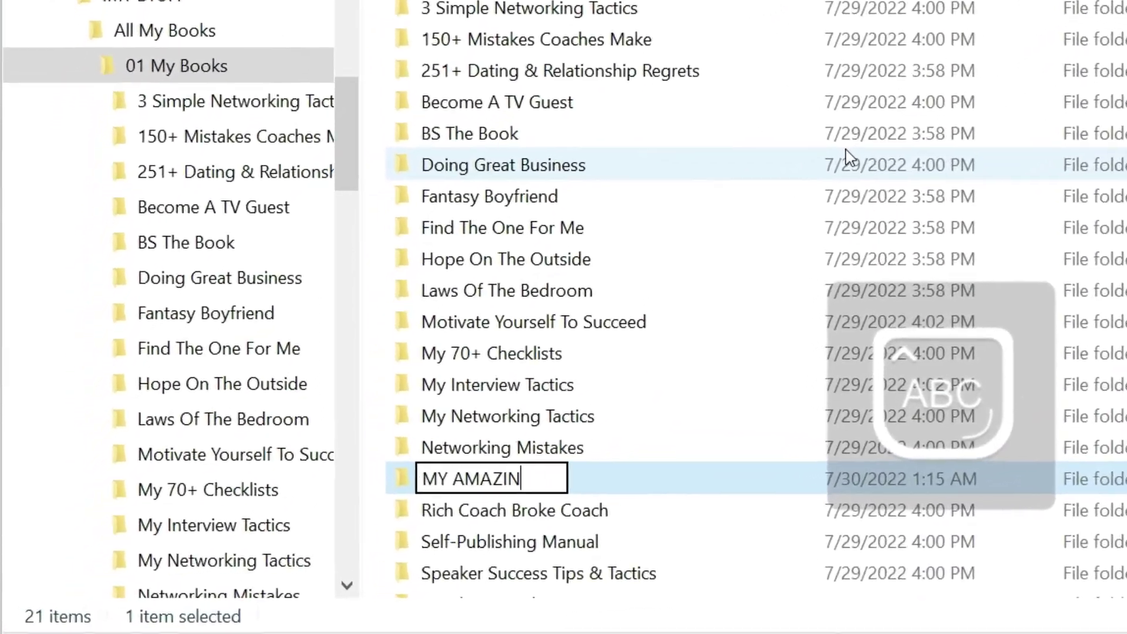
text(G BOOK TITLE!!!)
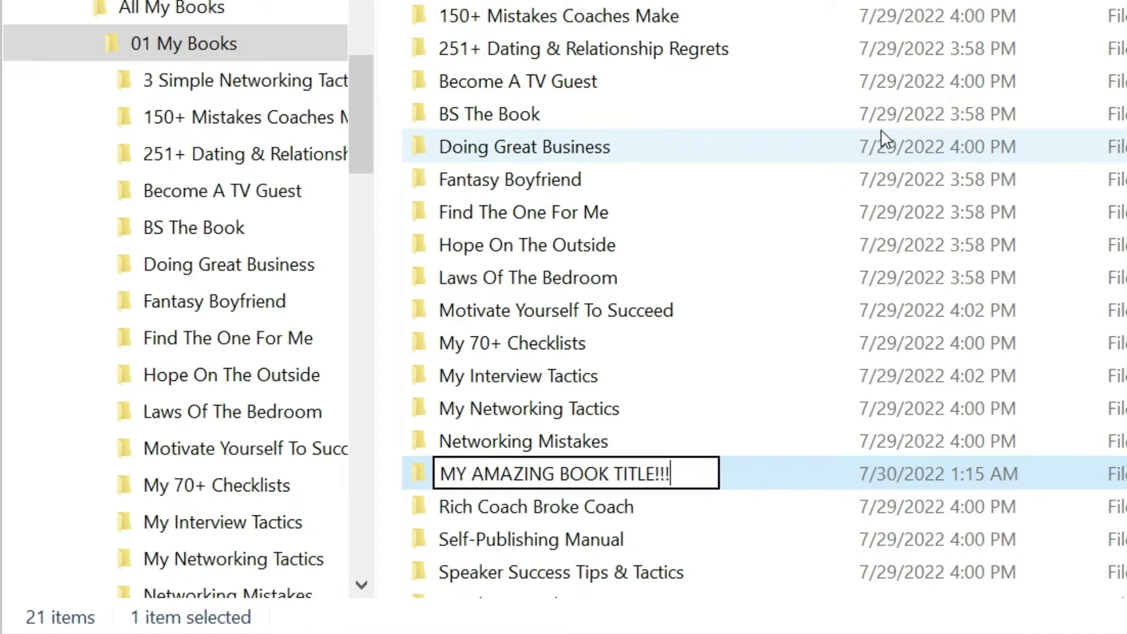
text(!!)
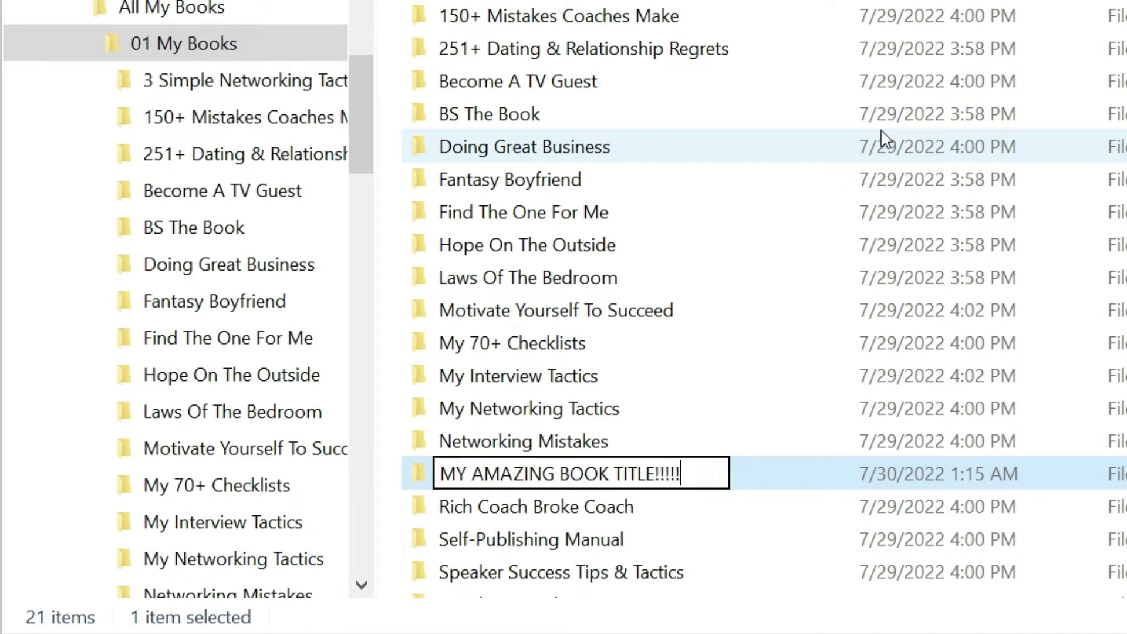
key(Return)
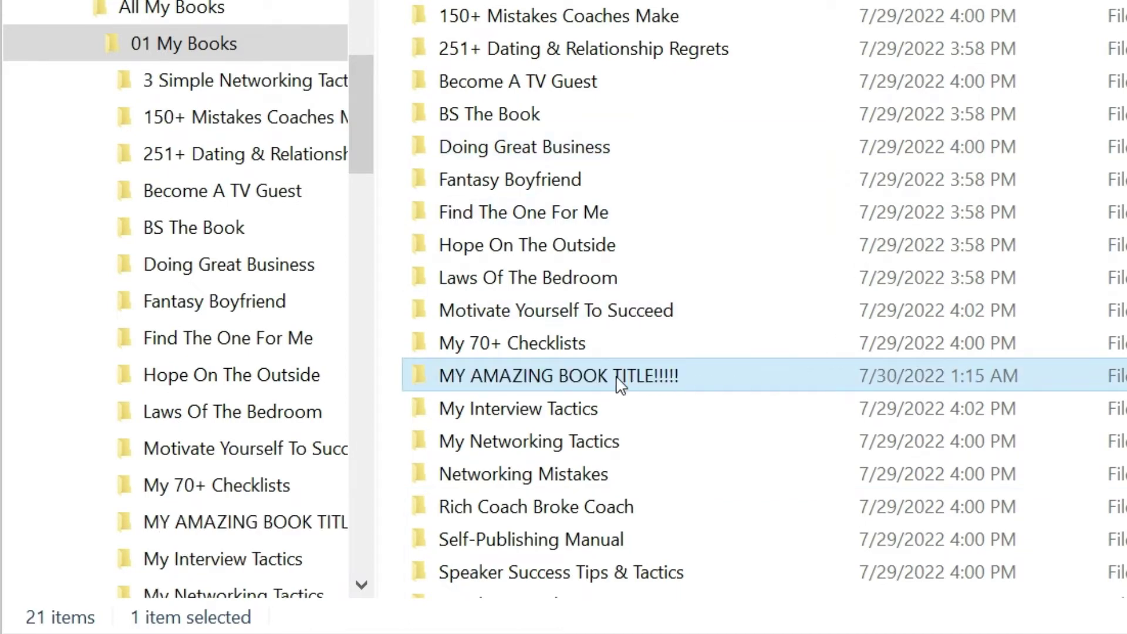
double_click(560, 376)
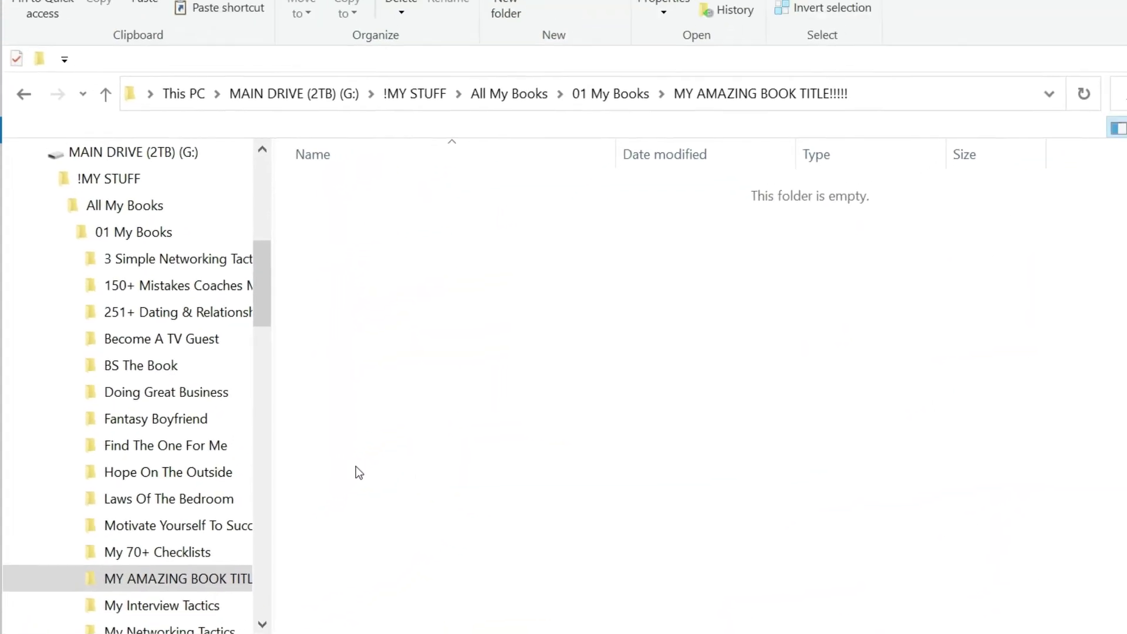
- Copy all nine subfolders from 03 Templates and paste them into MY AMAZING BOOK TITLE!!!!!
scroll(242, 364, down, 4)
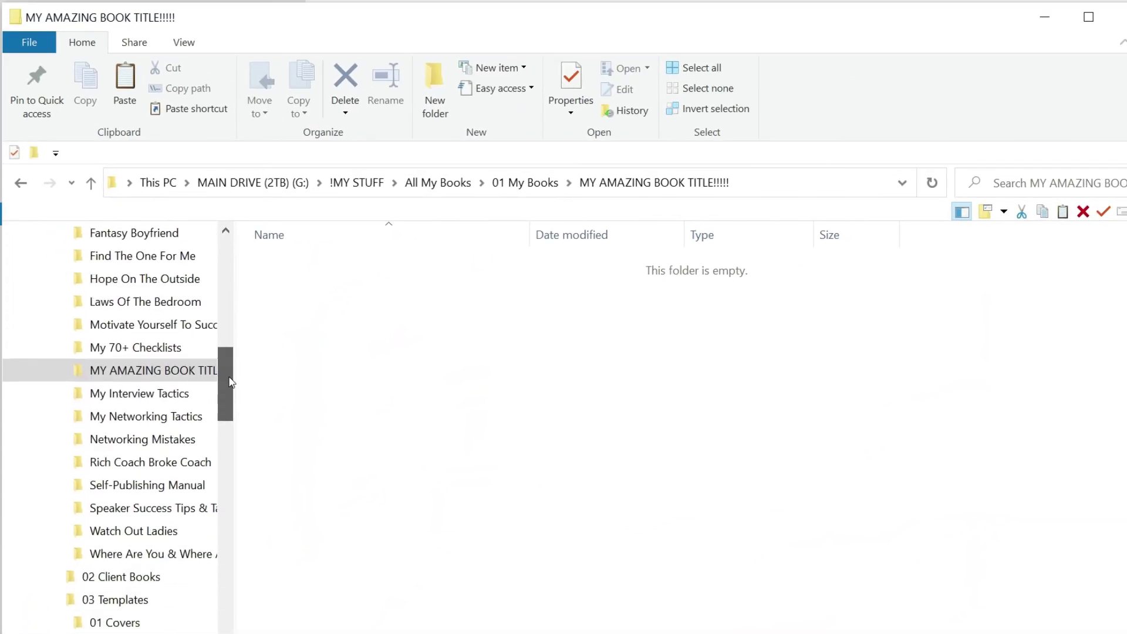
click(137, 578)
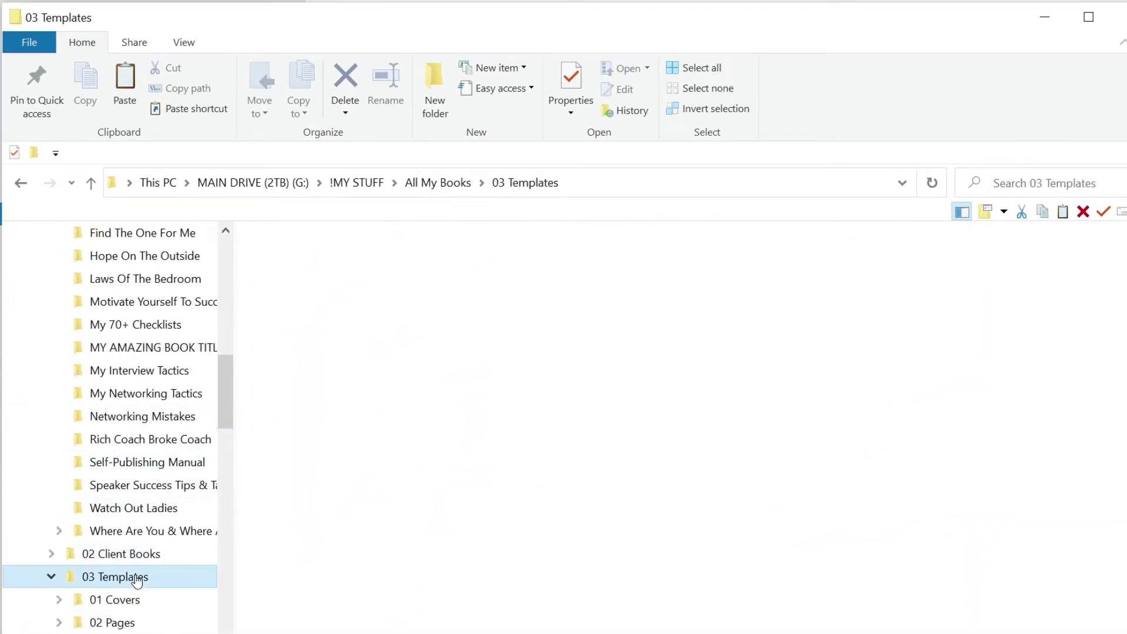
click(358, 460)
key(ctrl+a)
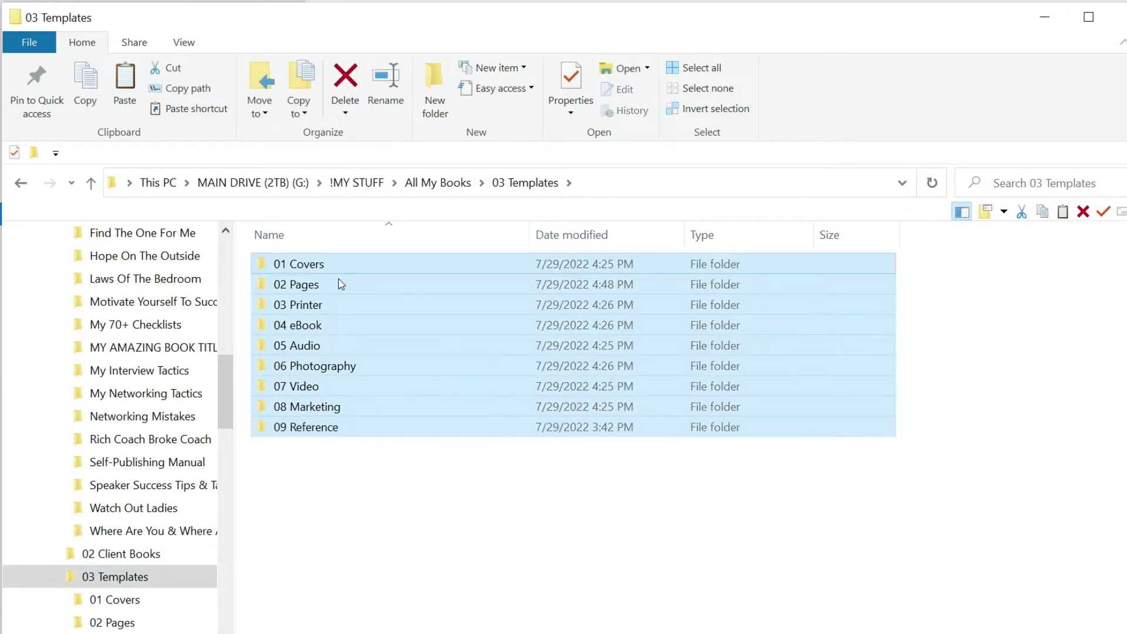
right_click(340, 284)
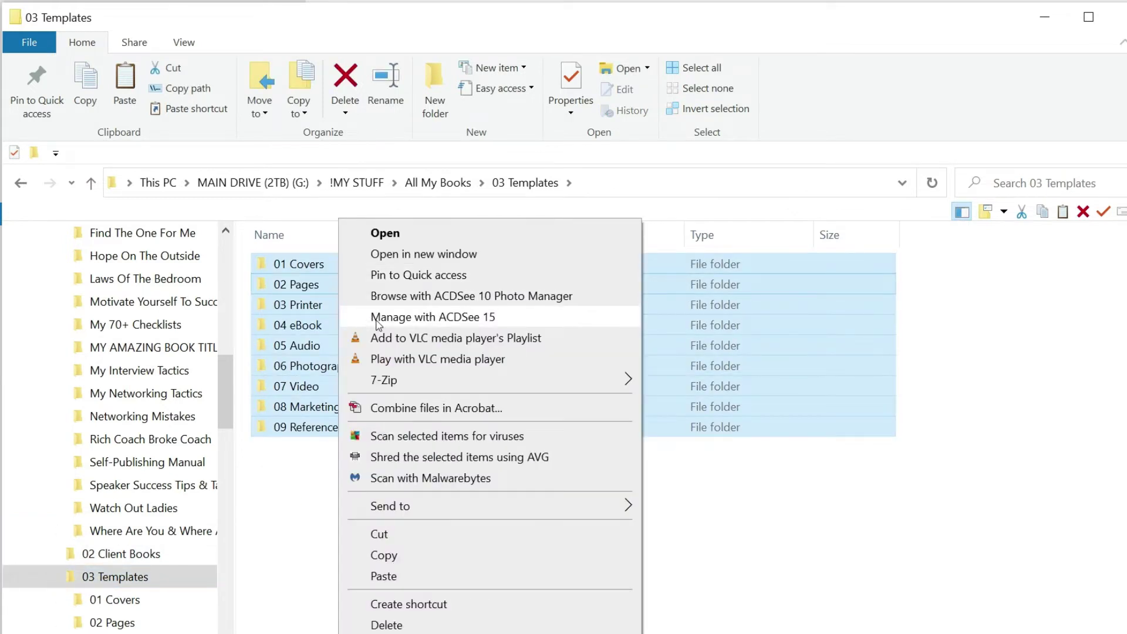
click(433, 554)
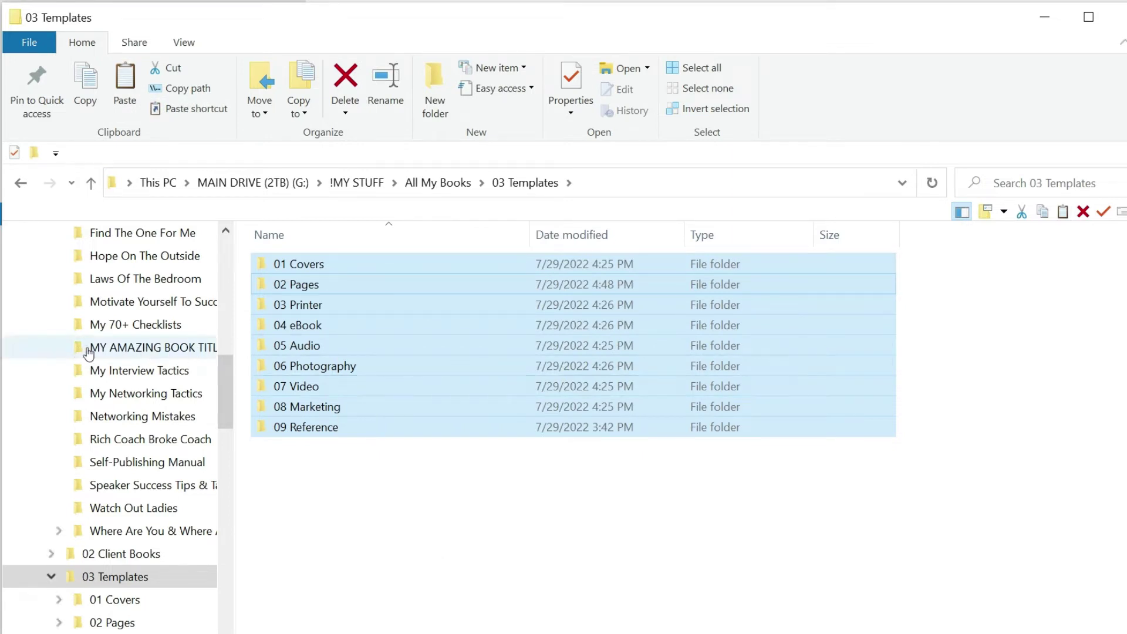
click(171, 350)
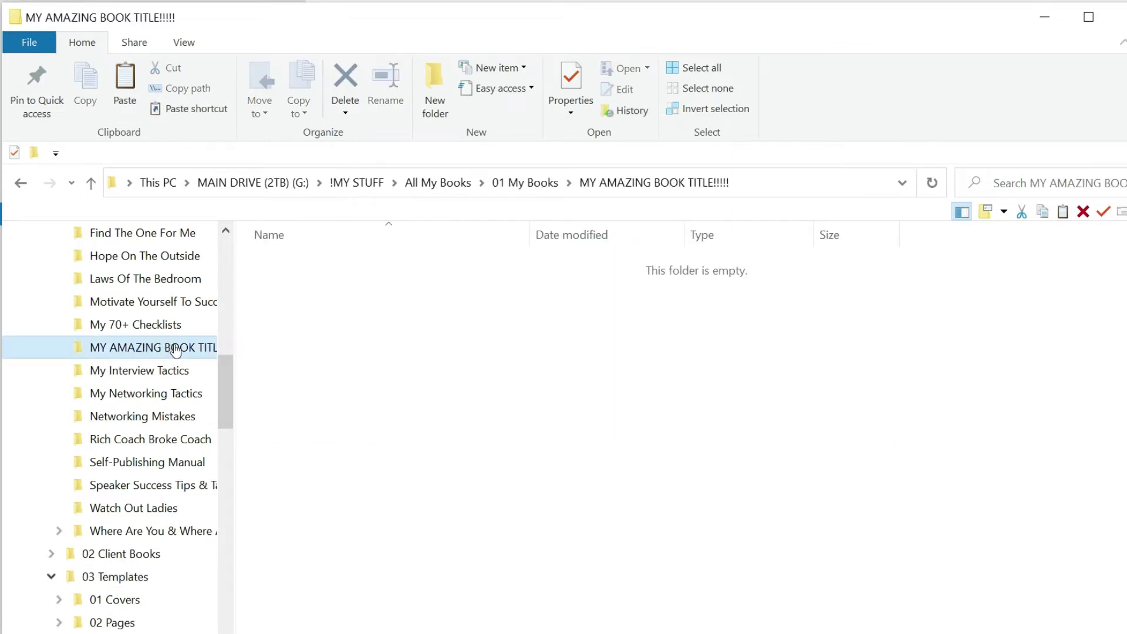
right_click(304, 295)
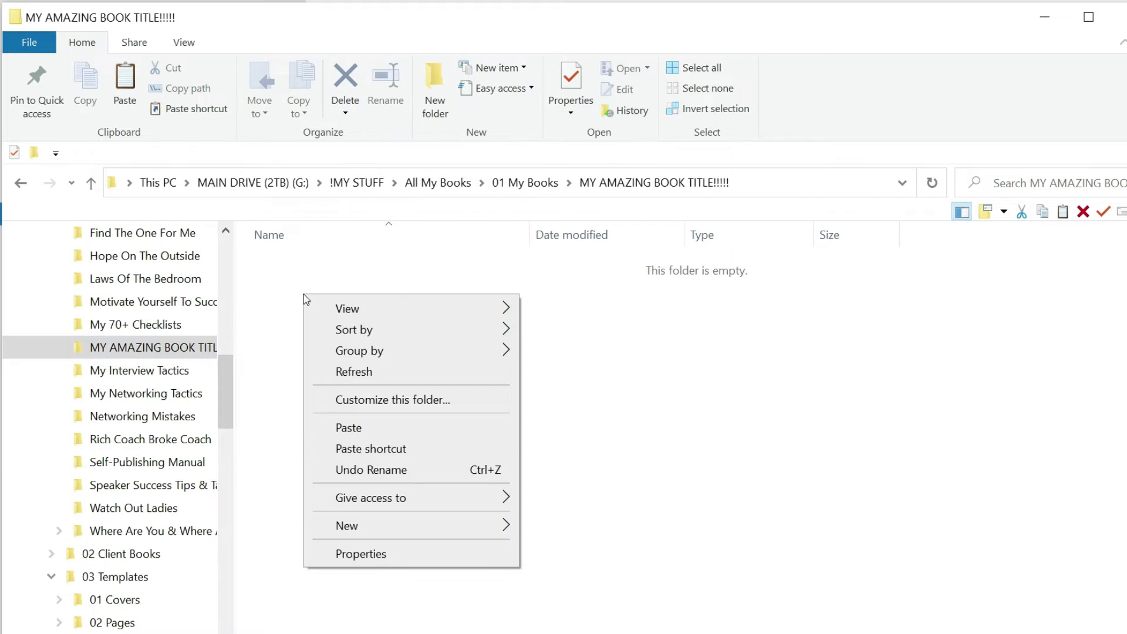
click(387, 427)
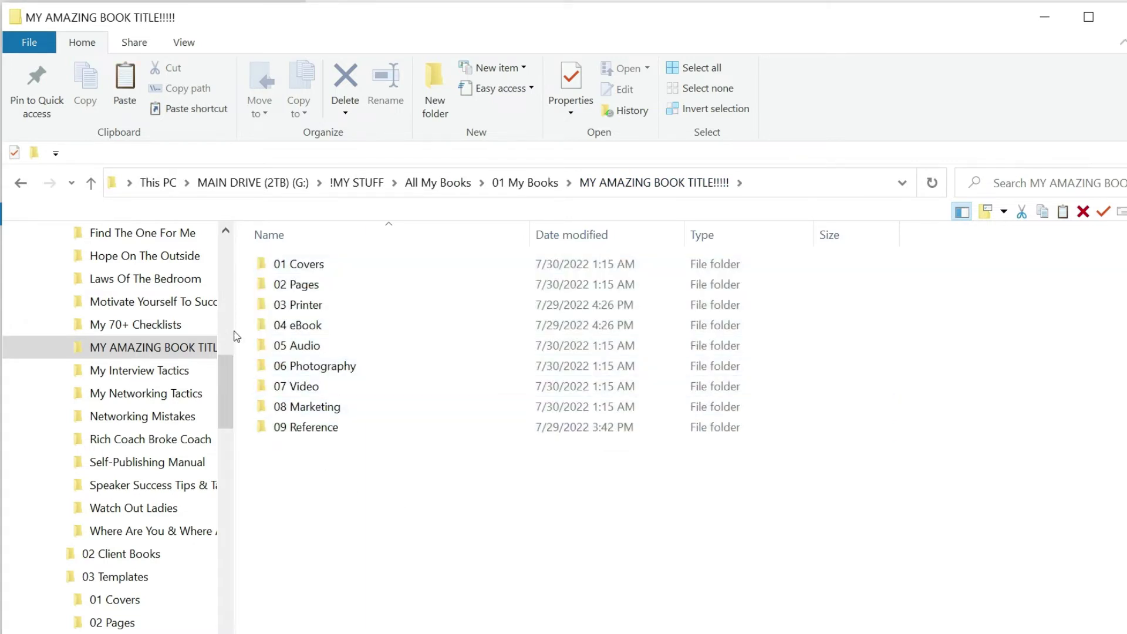
- Widen the navigation pane and open the book's 02 Pages folder
drag(236, 330, 289, 331)
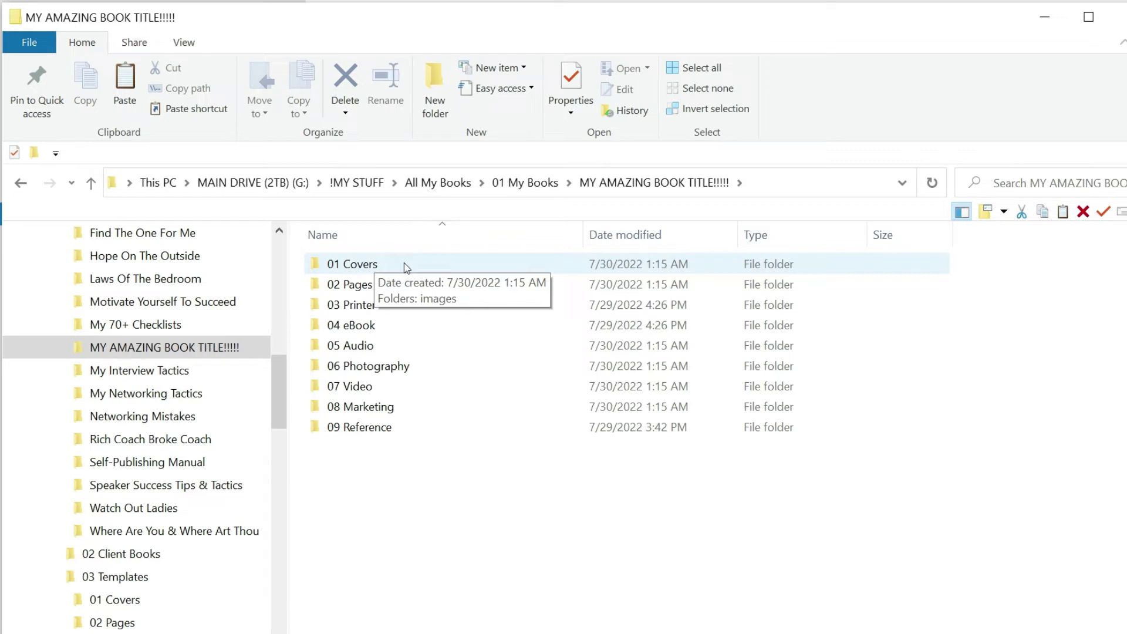
click(386, 286)
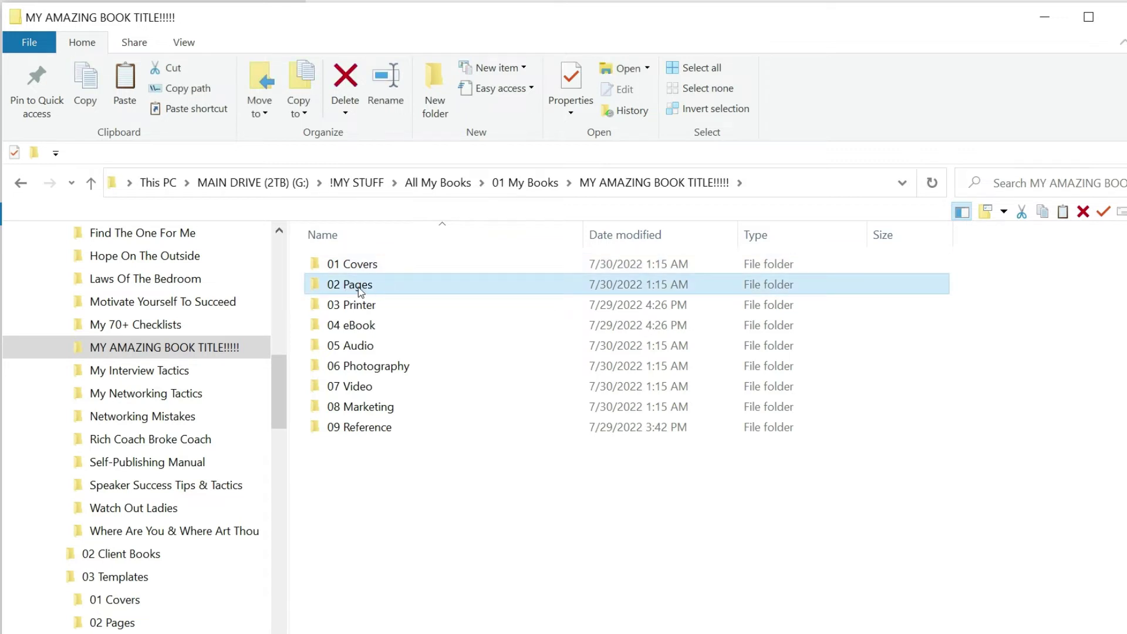
double_click(410, 293)
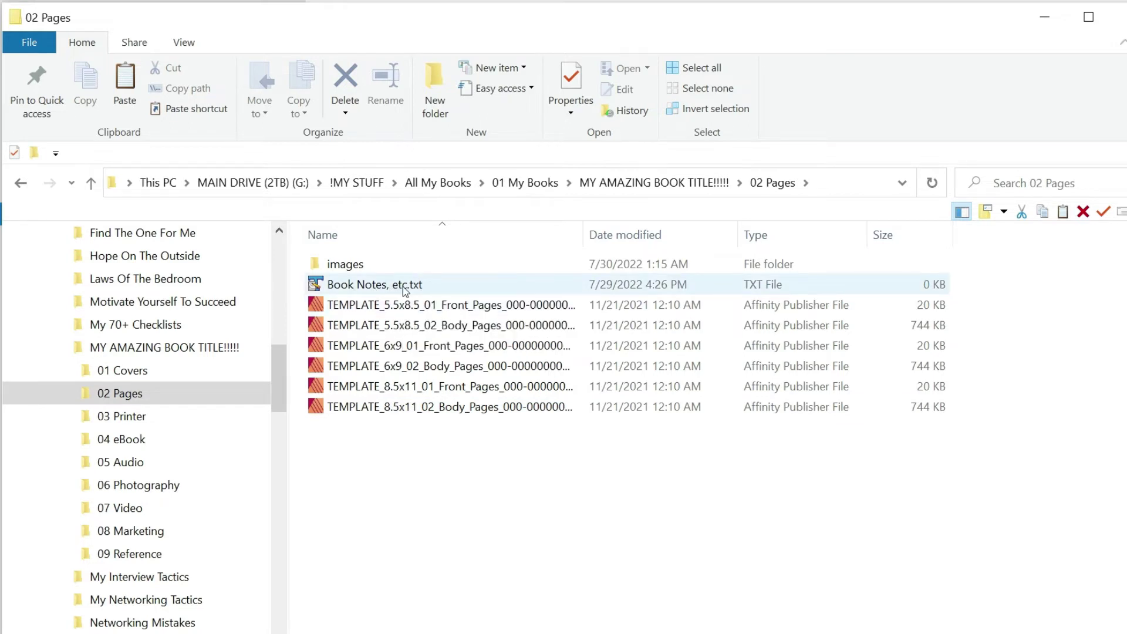
- Delete the four 6x9 and 8.5x11 TEMPLATE page files, keeping the 5.5x8.5 ones
double_click(416, 407)
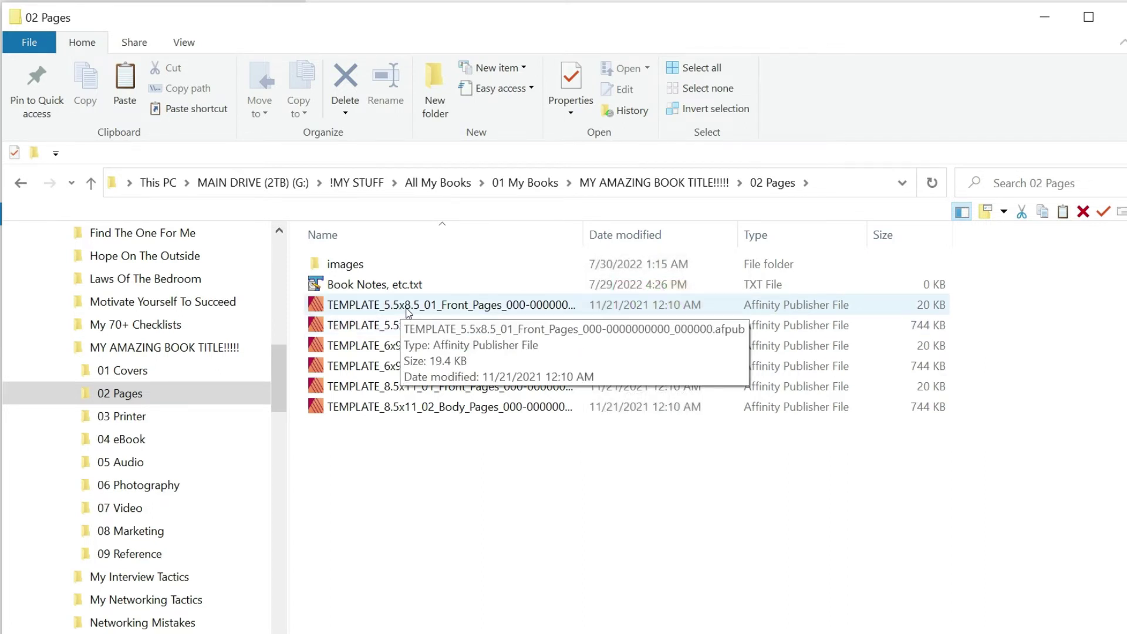
double_click(411, 347)
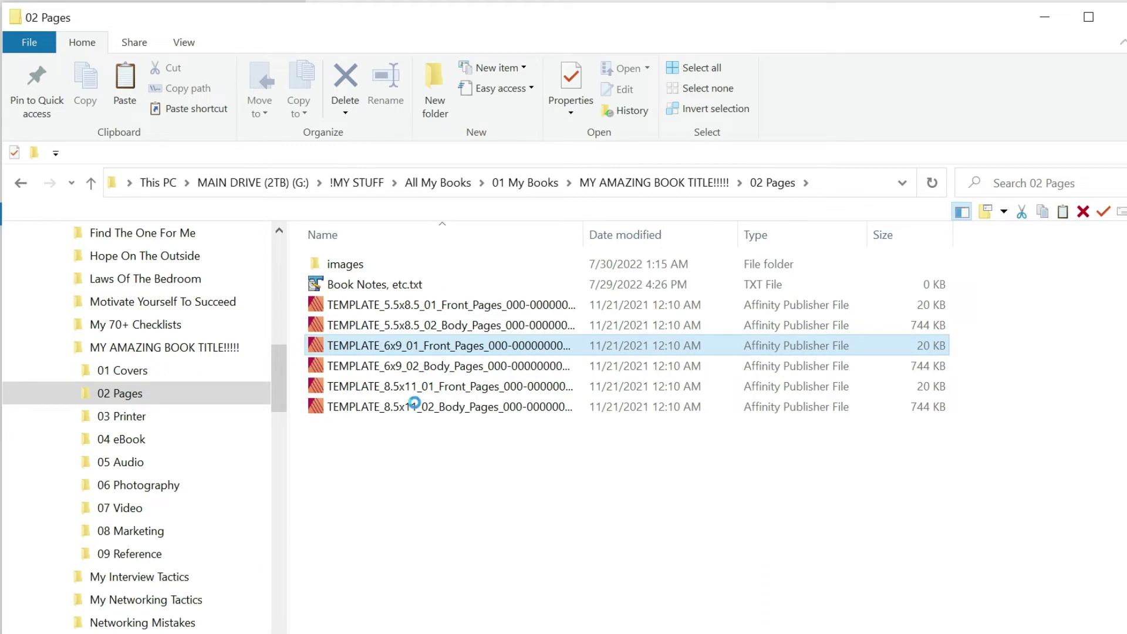
shift+click(414, 404)
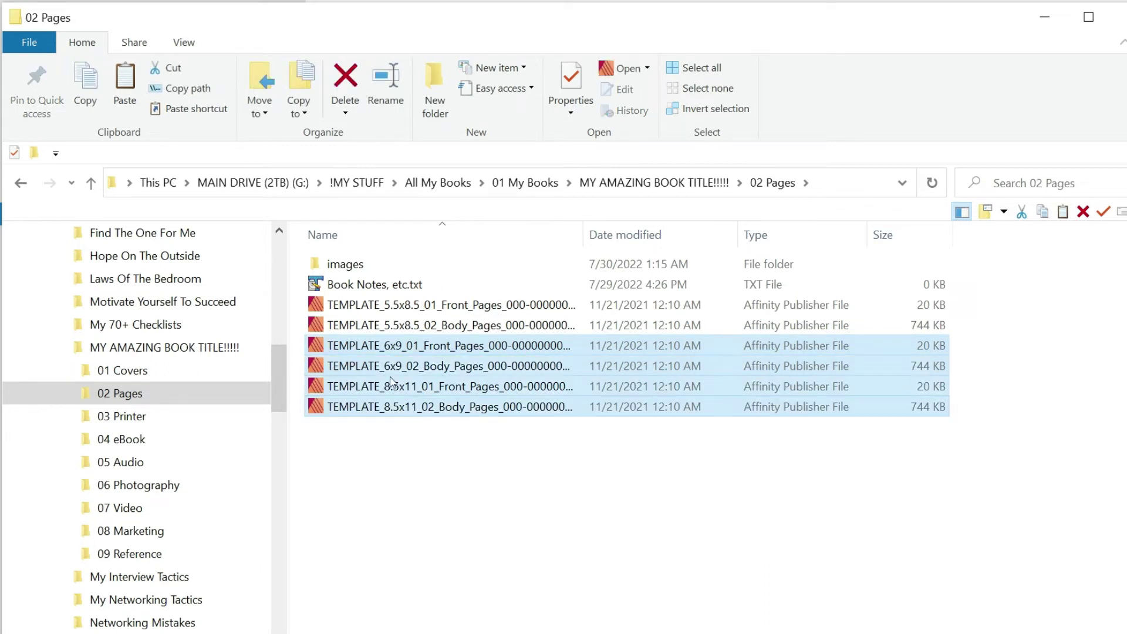
click(345, 81)
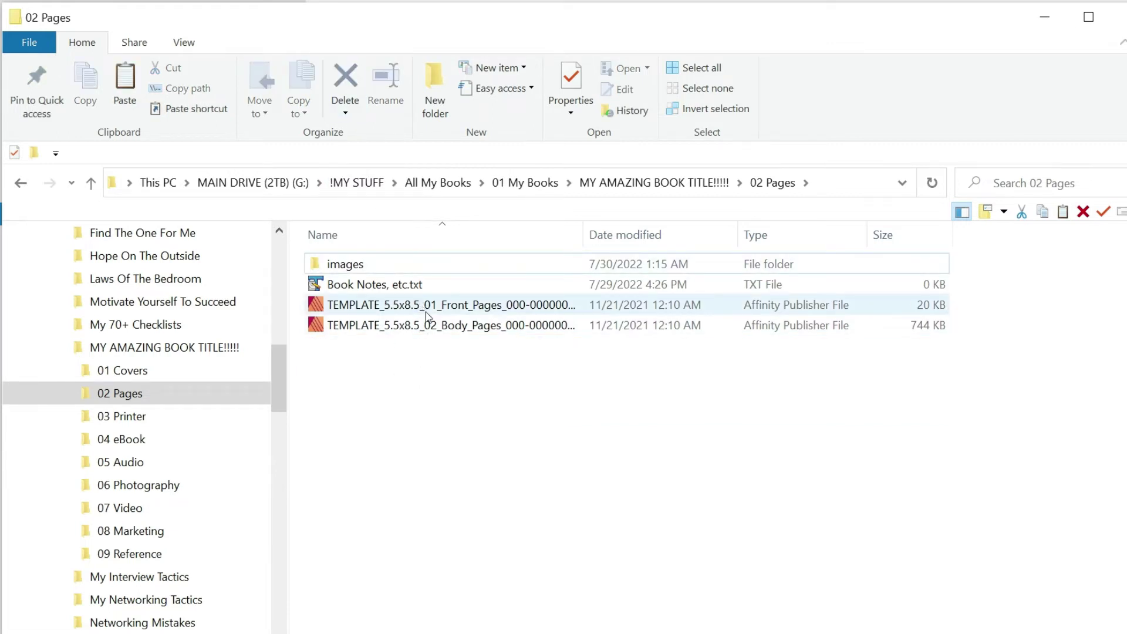
- Rename the 5.5x8.5 front pages file, replacing the TEMPLATE prefix with MABT
click(374, 310)
click(374, 308)
drag(380, 306, 313, 306)
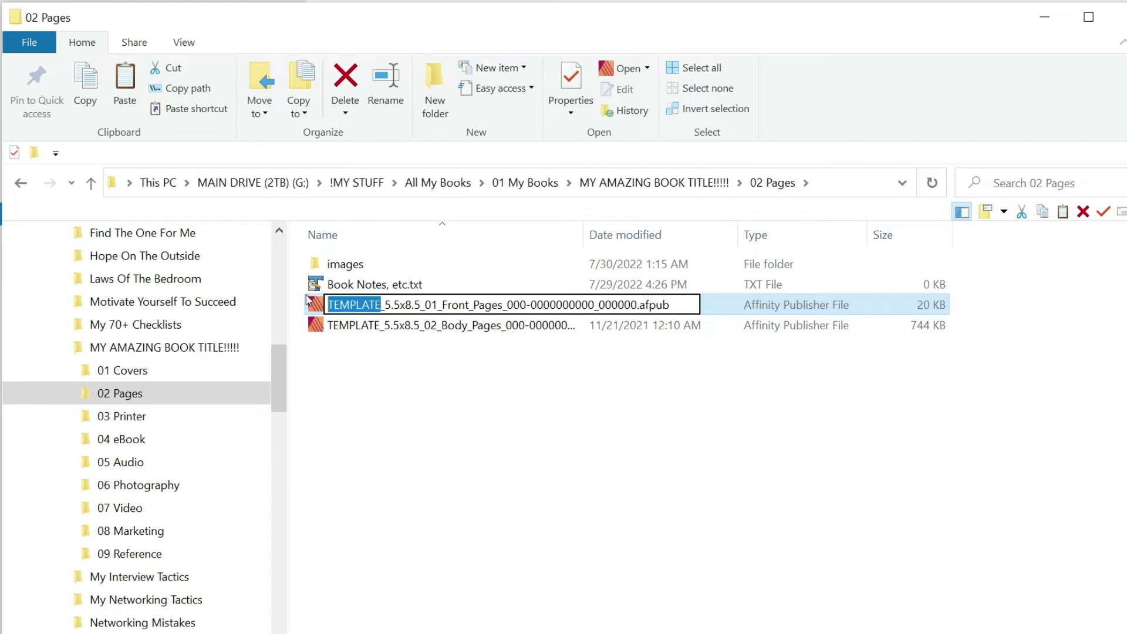
text(MA)
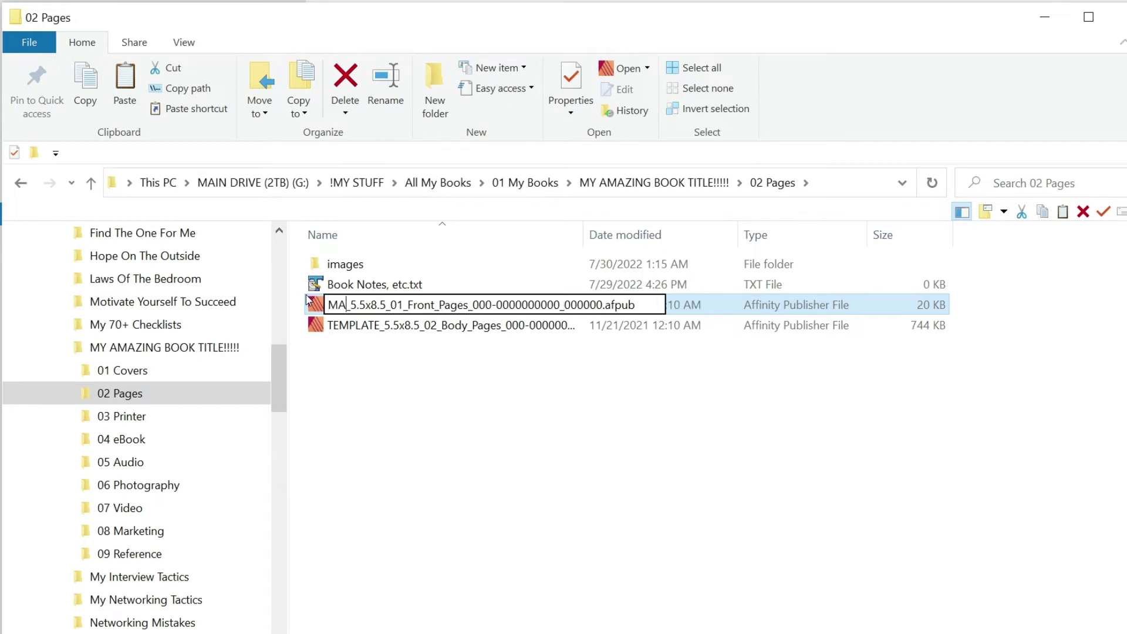
text(BT)
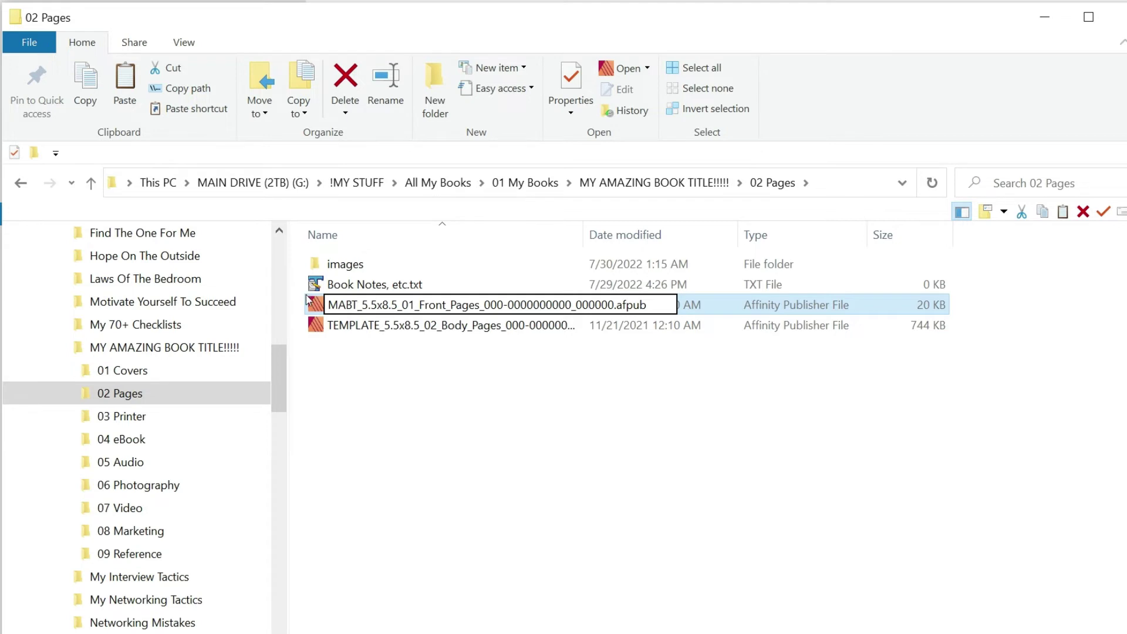
key(Return)
- Rename the 5.5x8.5 body pages file with the MABT prefix instead of TEMPLATE
key(shift+Down)
key(F2)
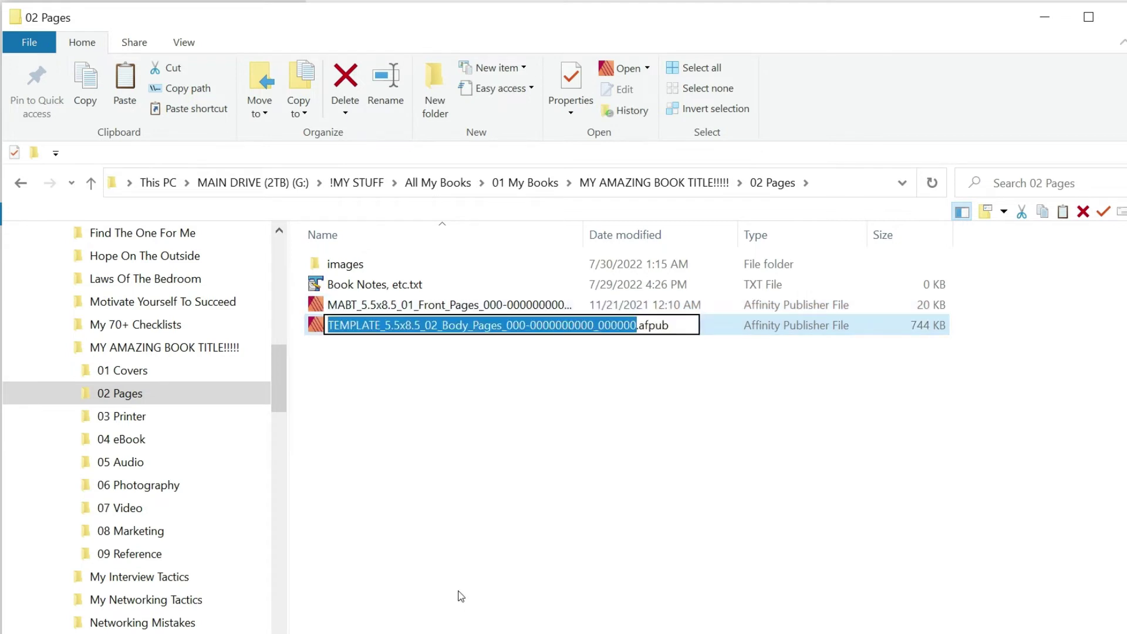
key(Home)
key(Delete)
key(Delete)
key(Delete)
key(Delete)
key(Delete)
key(Delete)
key(Delete)
key(Delete)
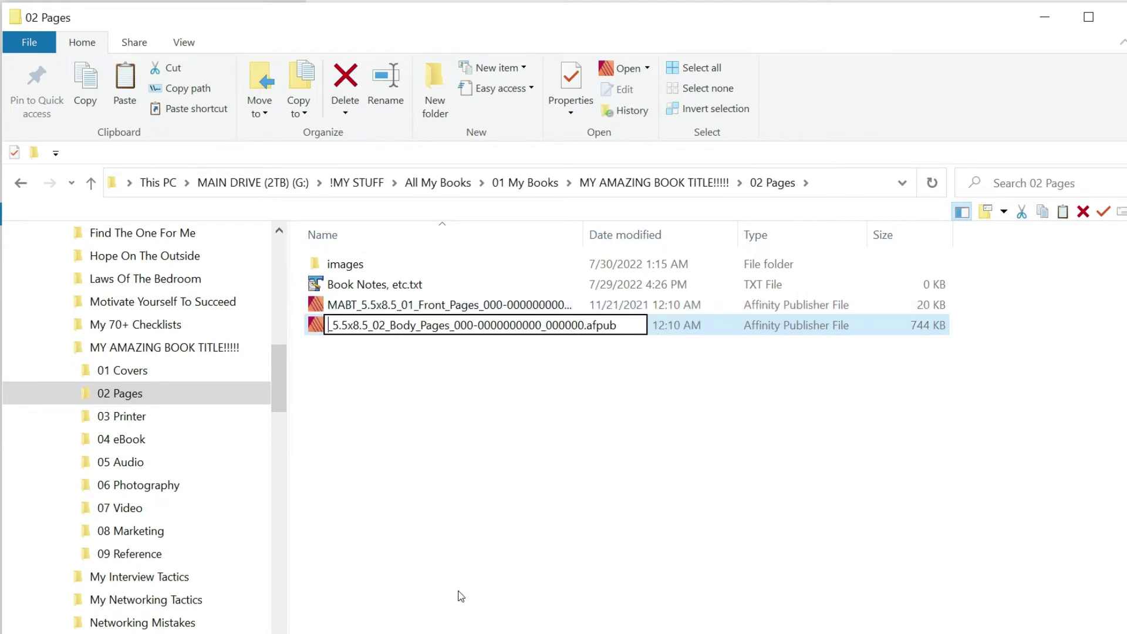
text(MABT)
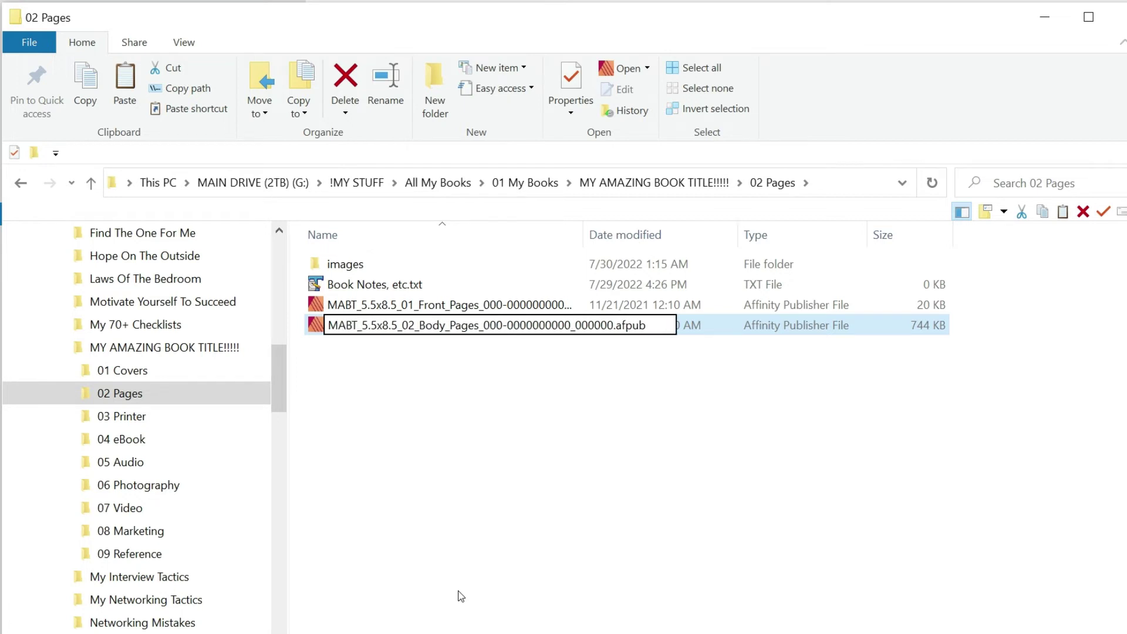
key(Return)
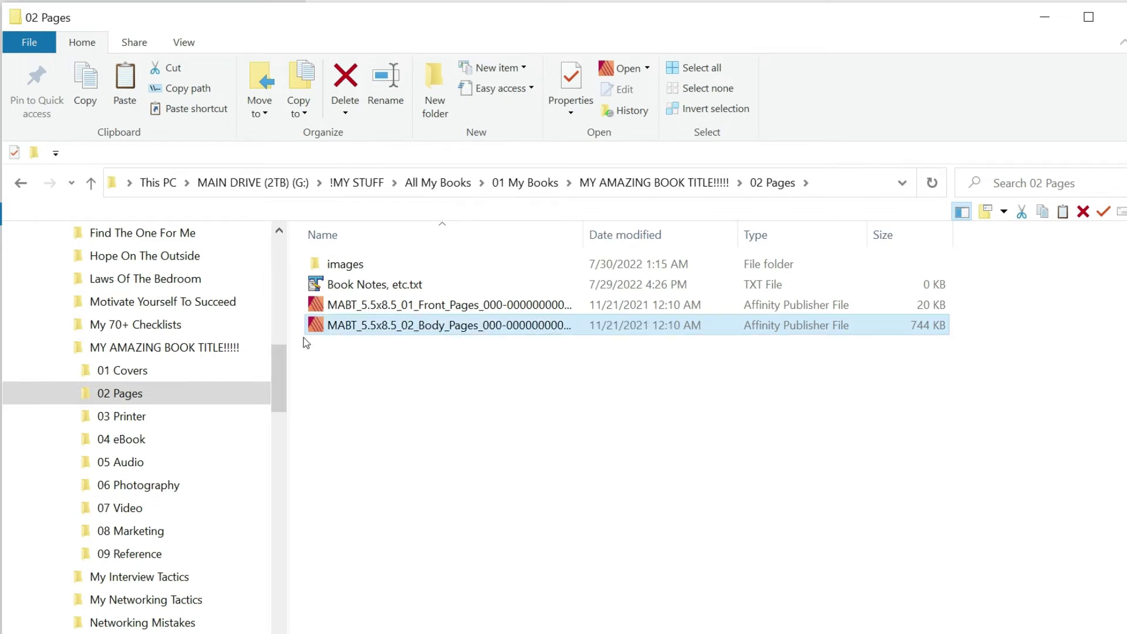
click(338, 352)
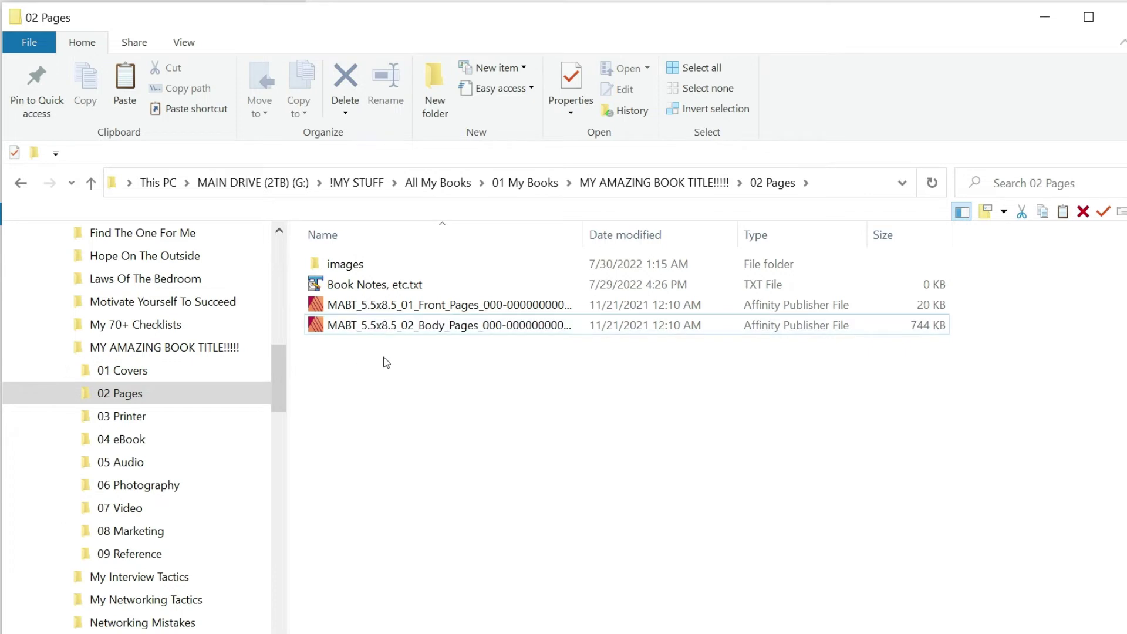
- Check each copied subfolder, 01 Covers through 09 Reference, then return to the book folder and collapse it
click(136, 351)
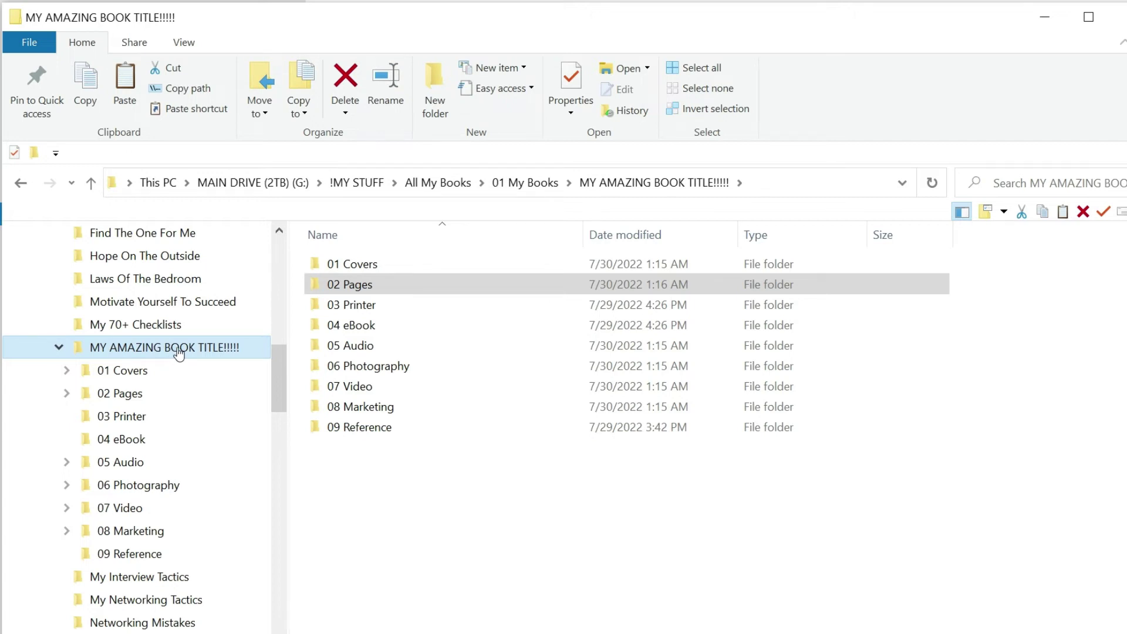
click(350, 455)
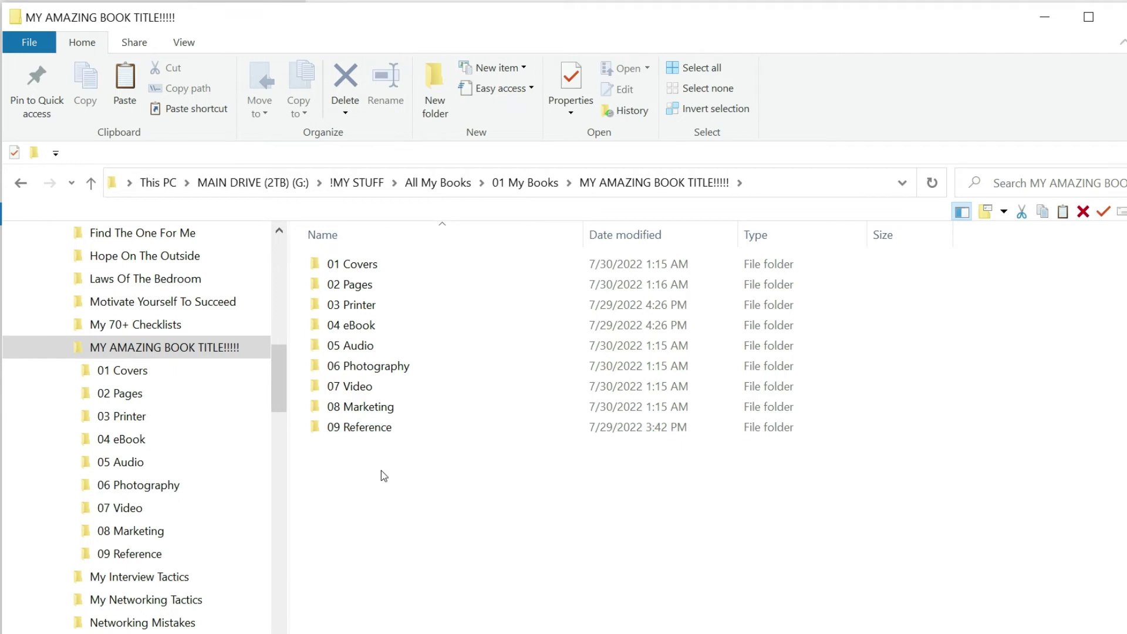
click(152, 371)
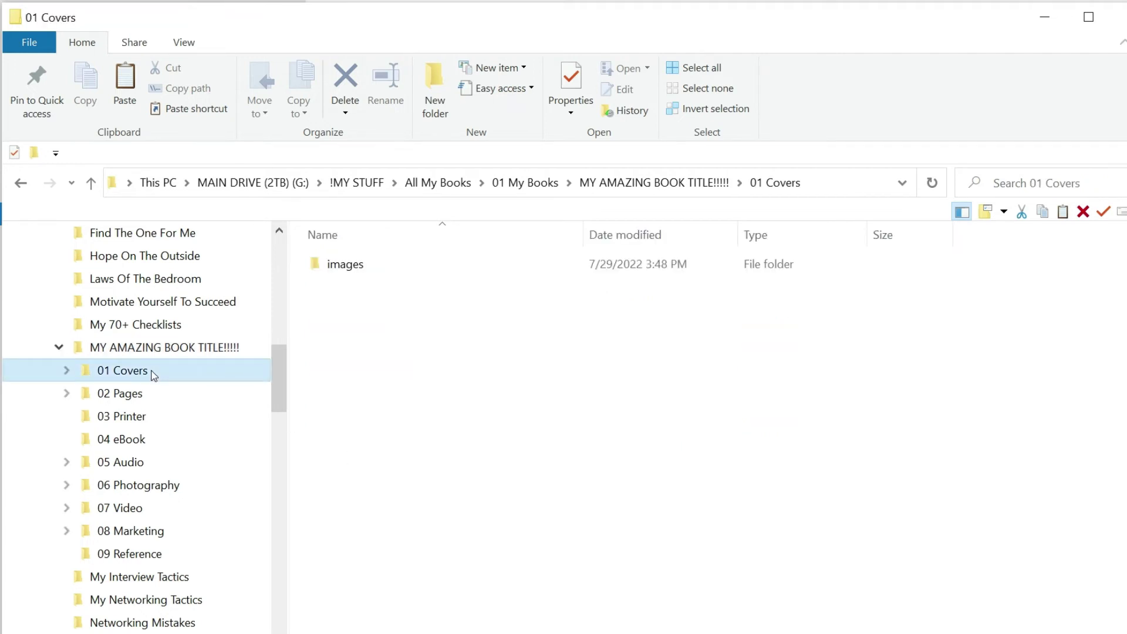
click(151, 393)
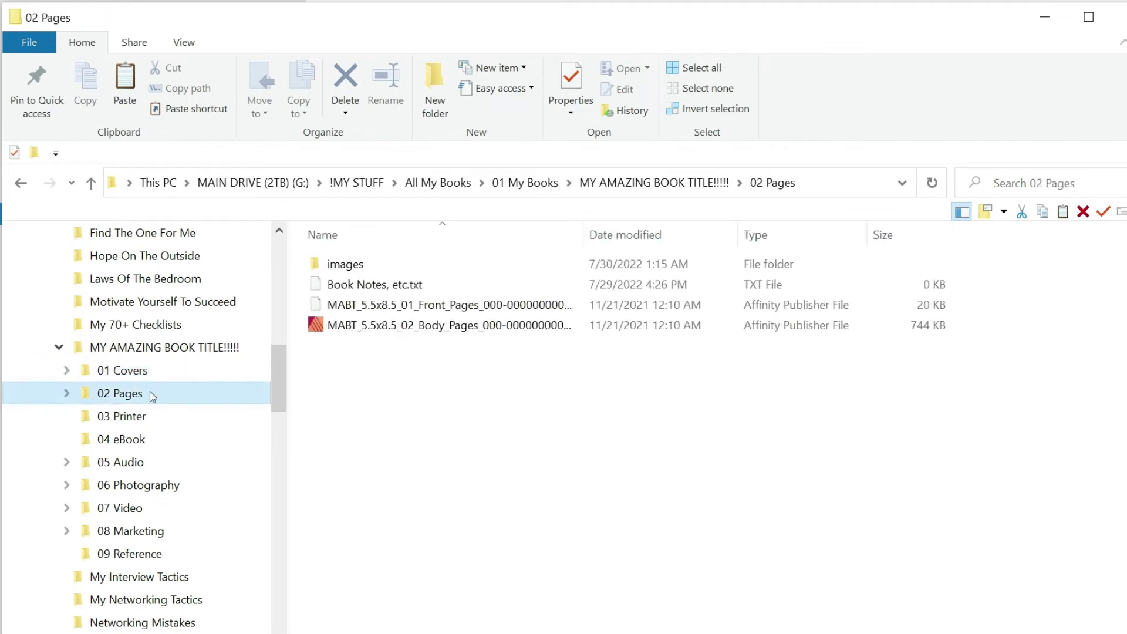
click(168, 421)
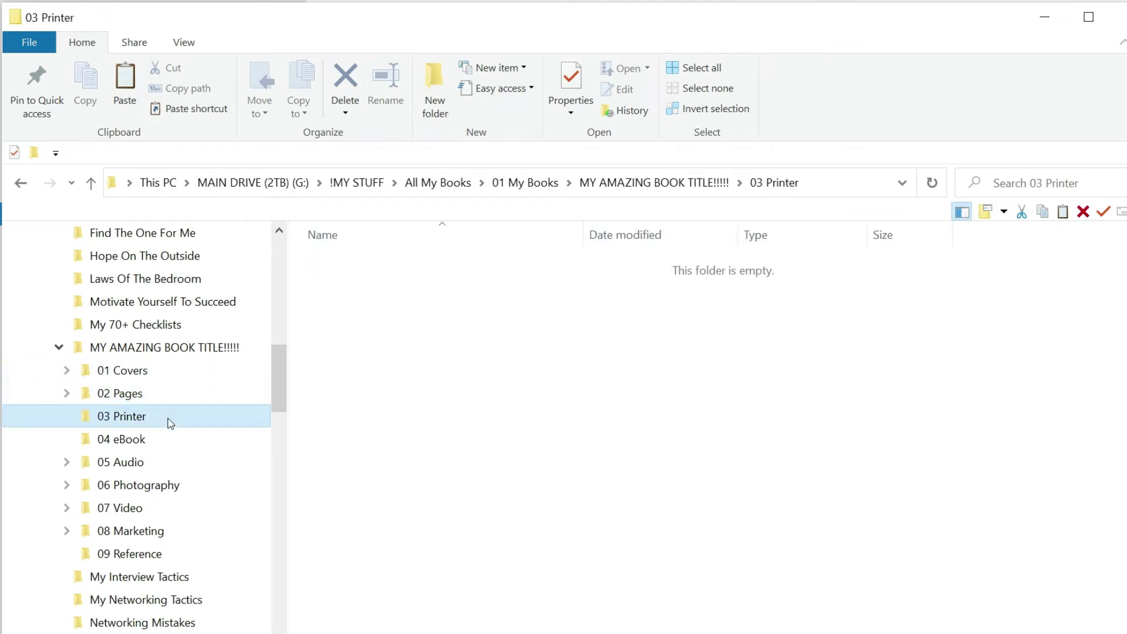
click(167, 443)
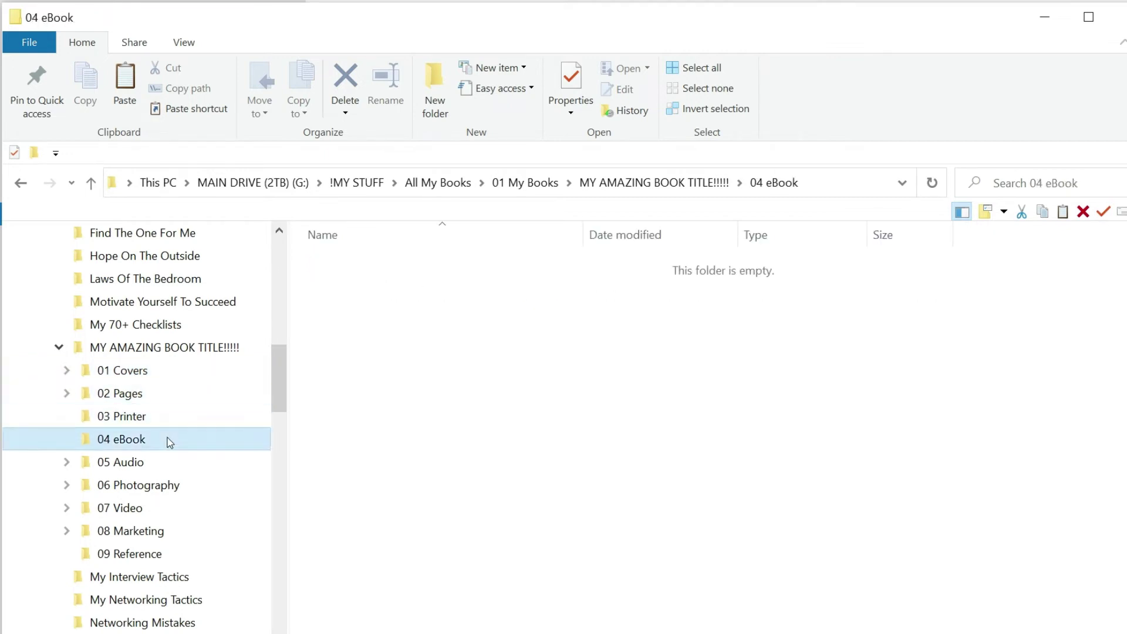
click(176, 462)
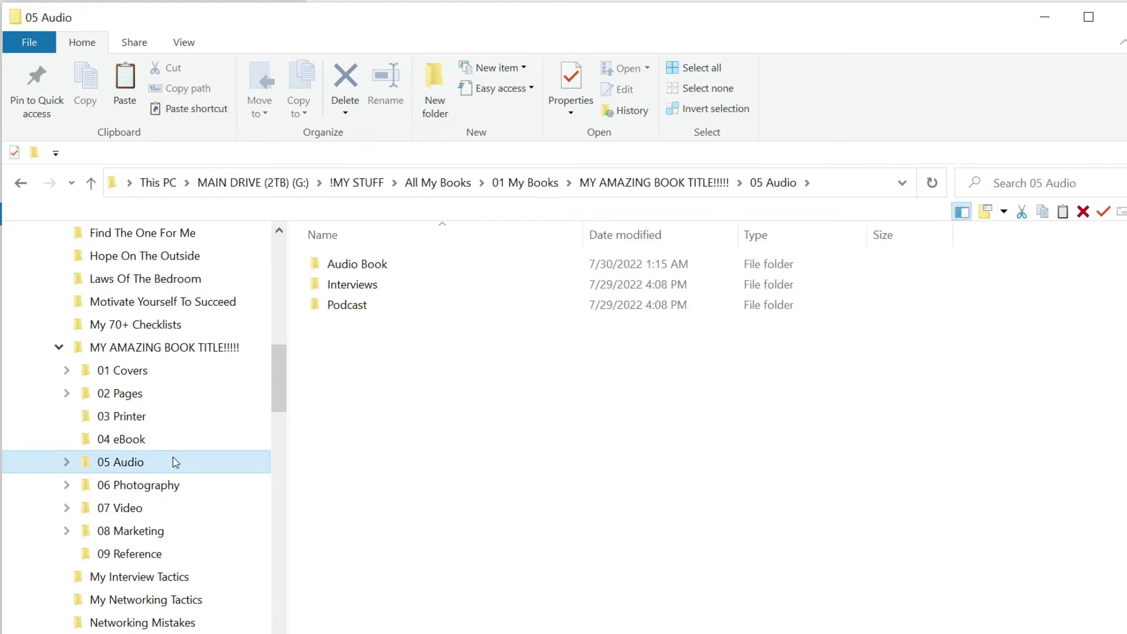
click(174, 482)
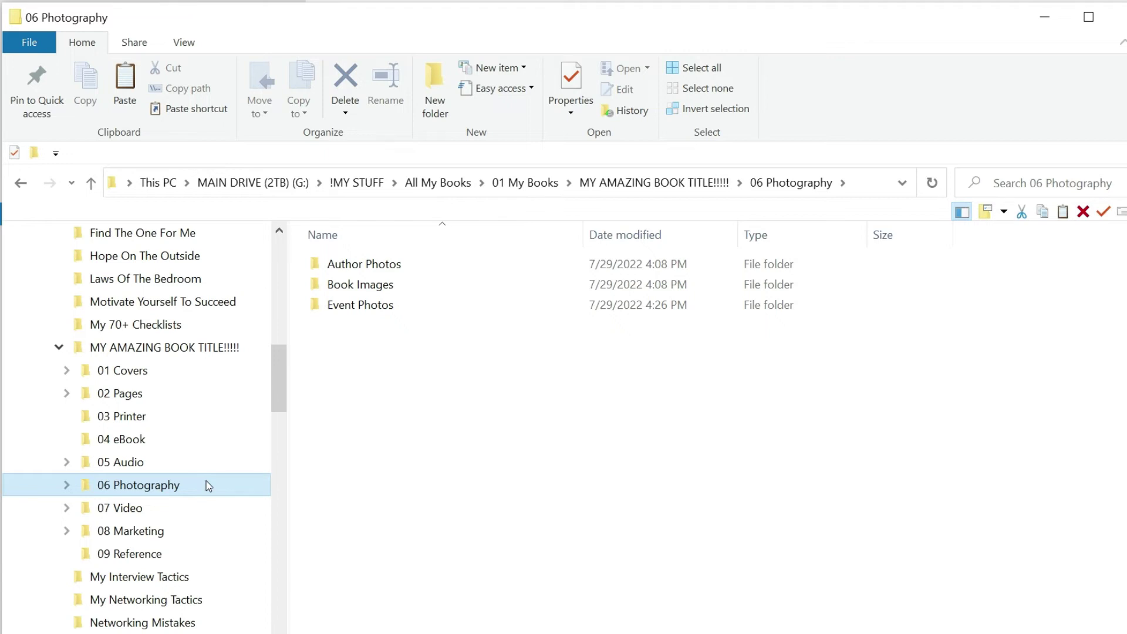
click(183, 503)
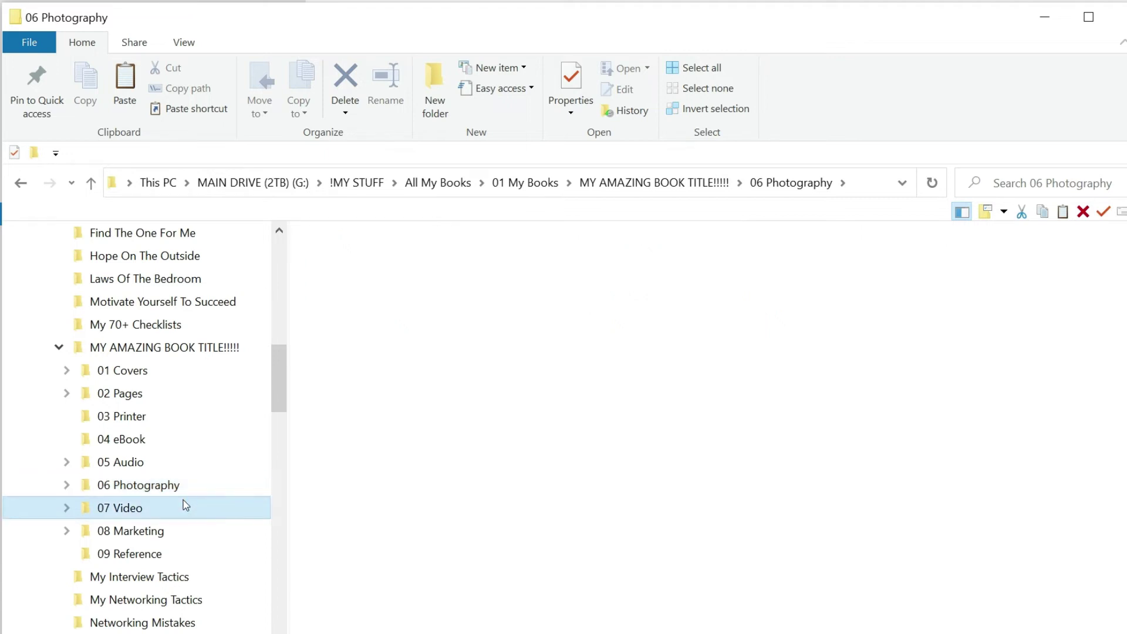
click(186, 525)
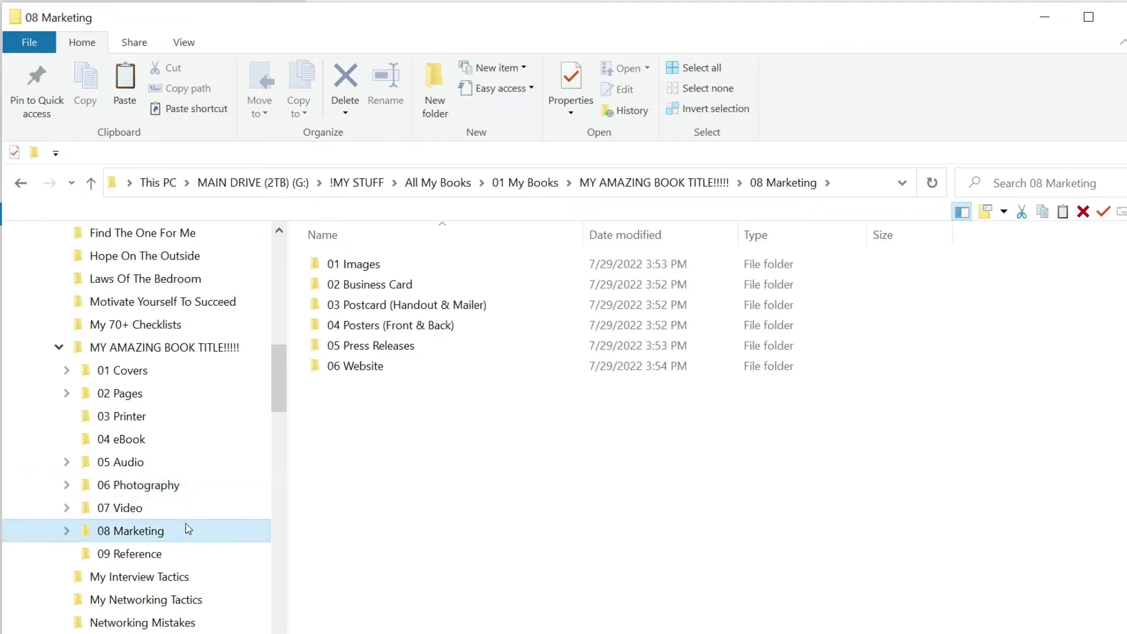
click(186, 553)
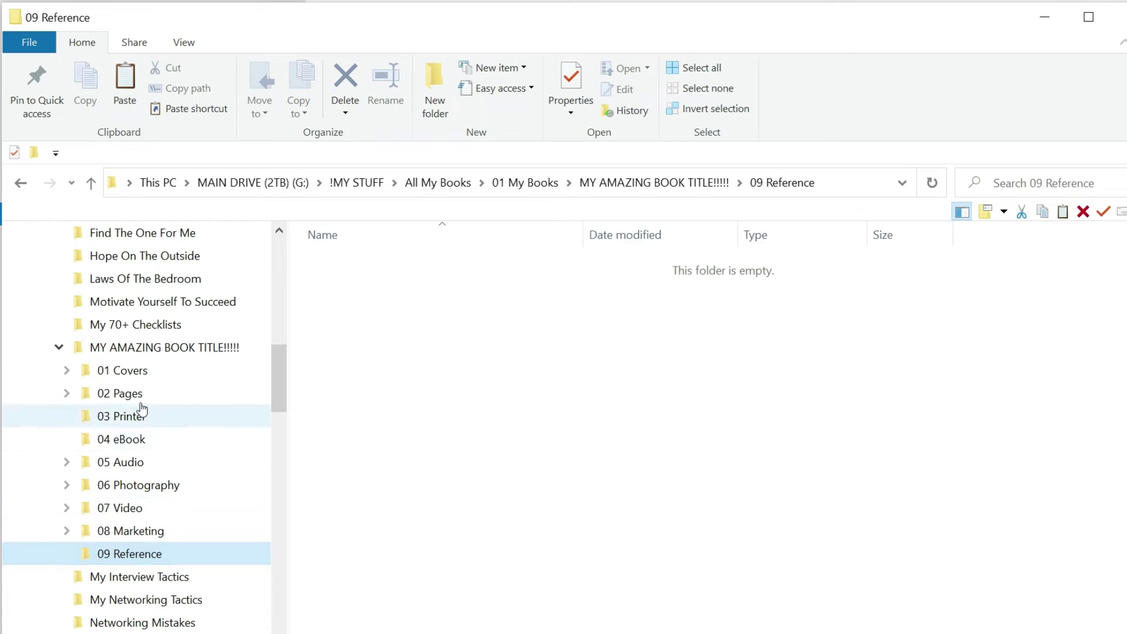
click(162, 346)
click(59, 347)
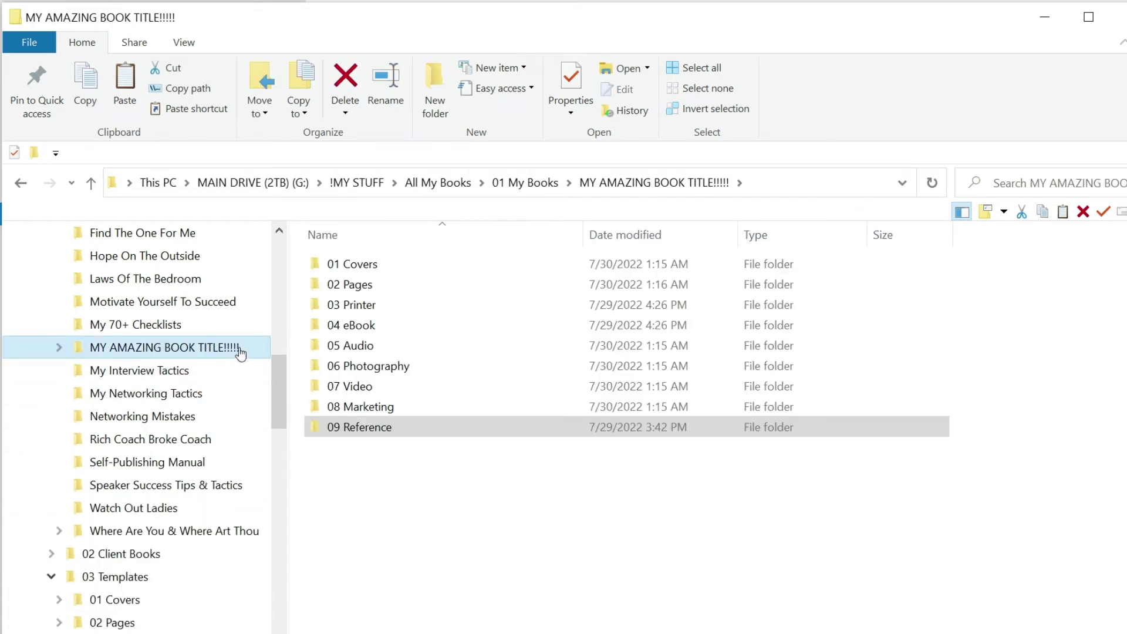
- Go up to All My Books through the folder tree and open 03 Templates
click(276, 320)
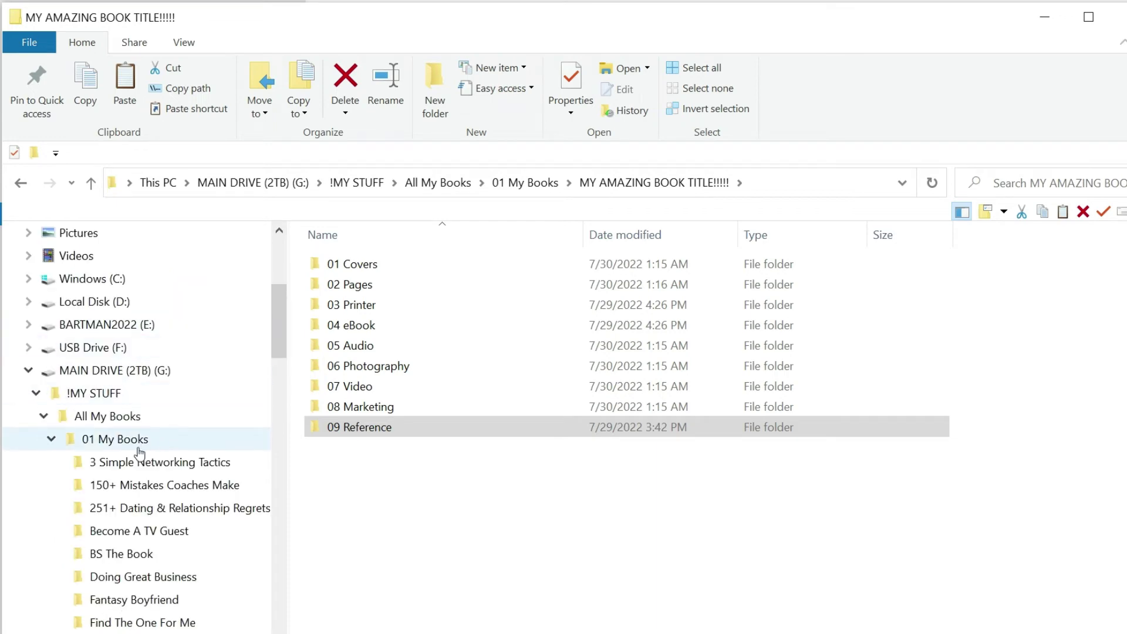
click(111, 442)
click(52, 439)
click(72, 424)
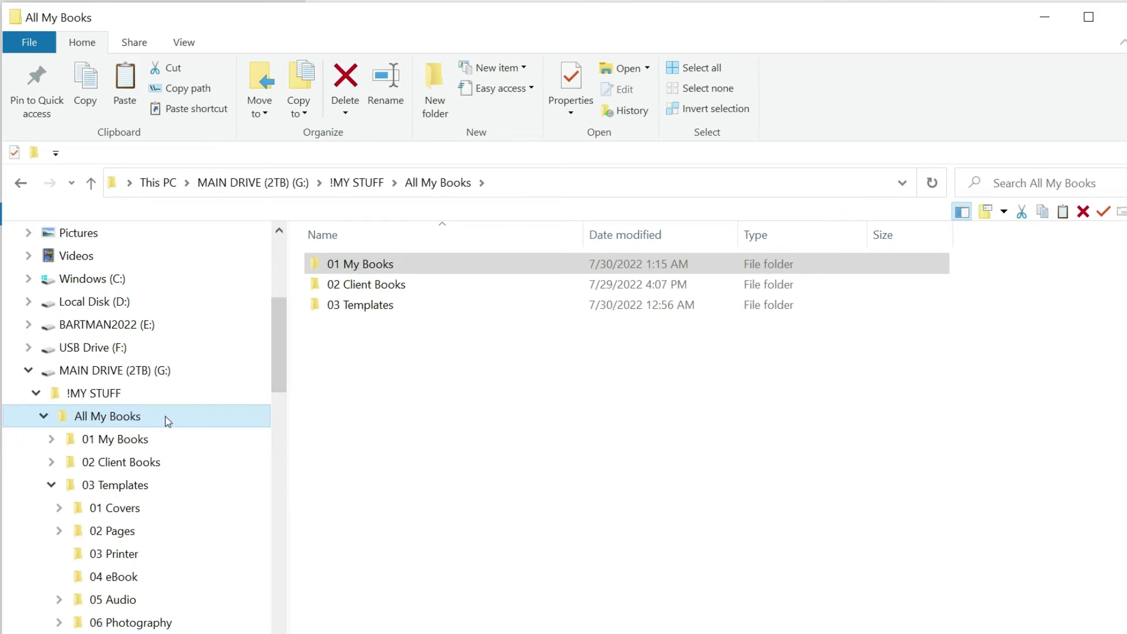
click(435, 352)
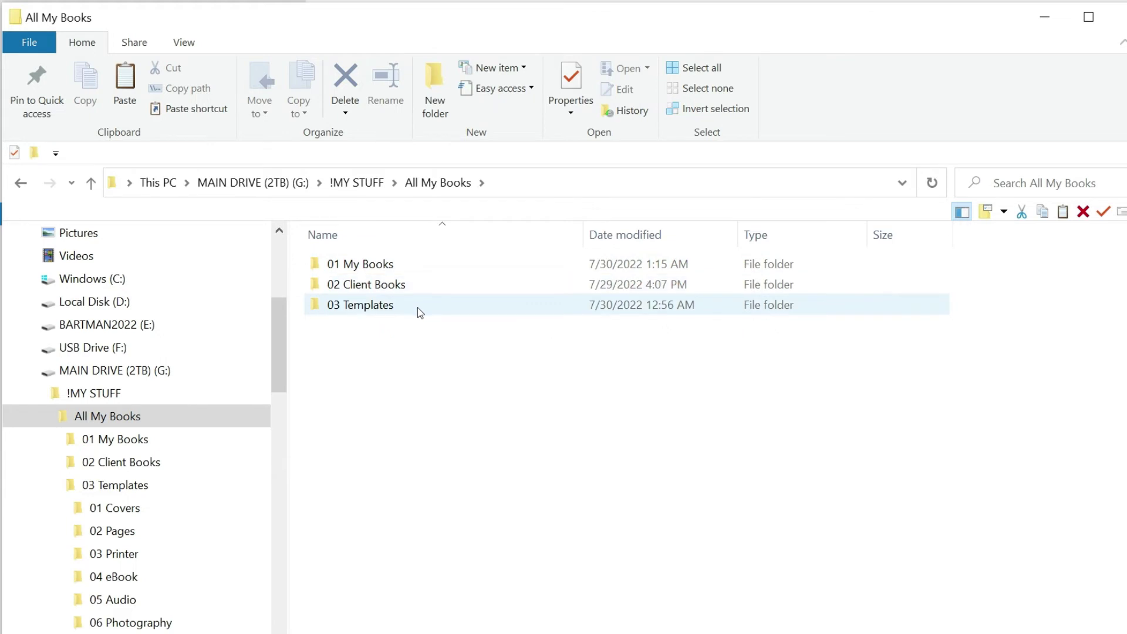
double_click(382, 314)
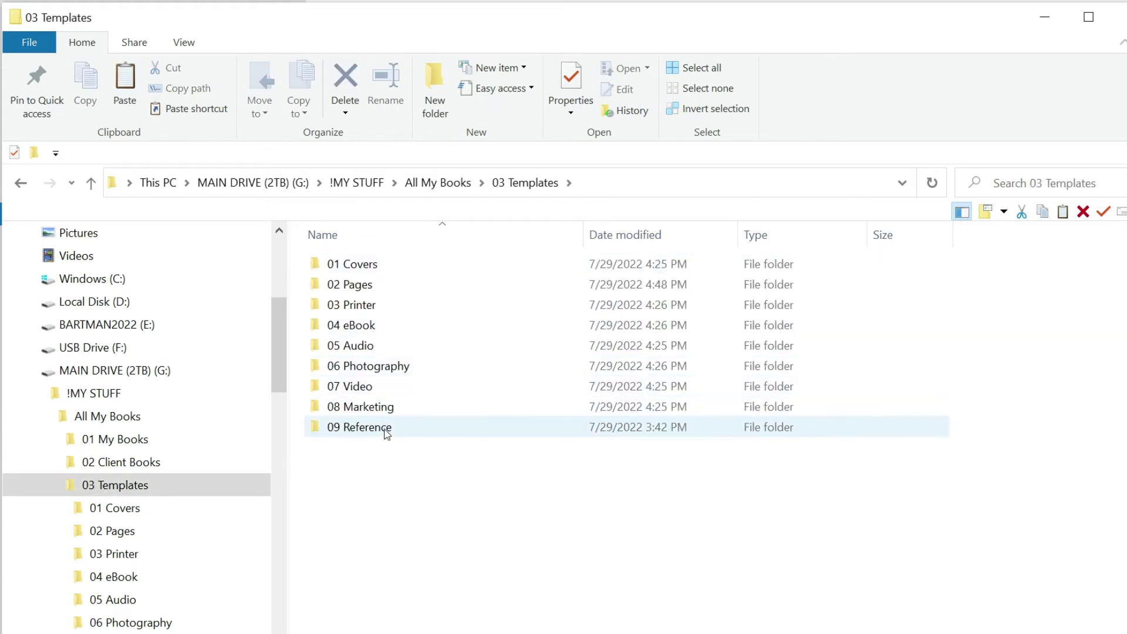
click(362, 288)
- Check the six original TEMPLATE files in 03 Templates\02 Pages, leave them unchanged, and return to All My Books
double_click(362, 288)
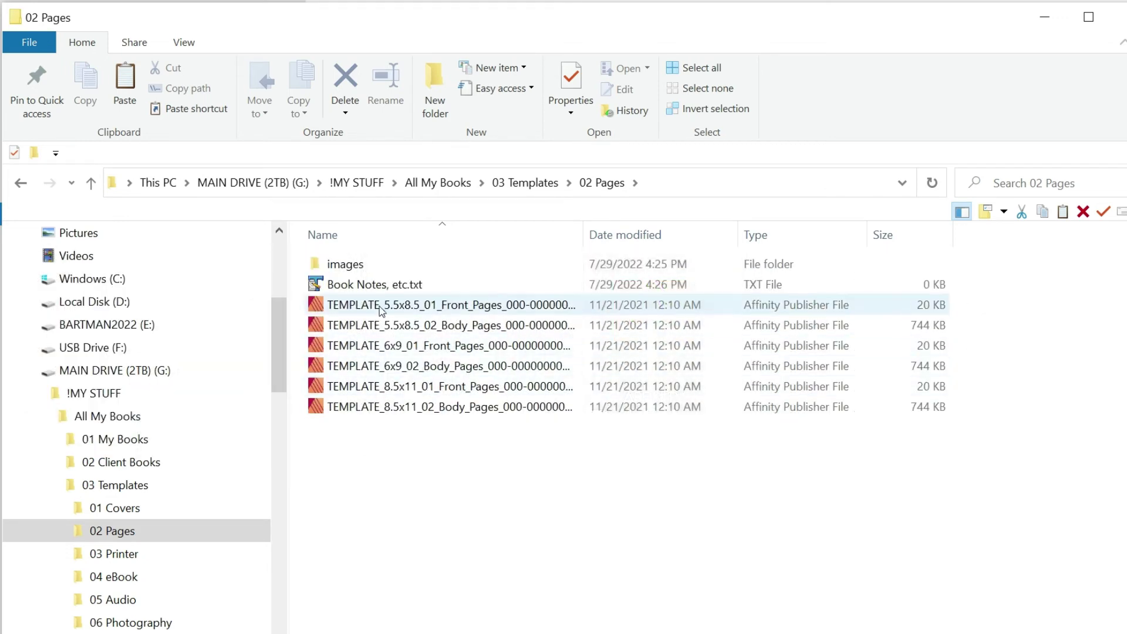
click(415, 324)
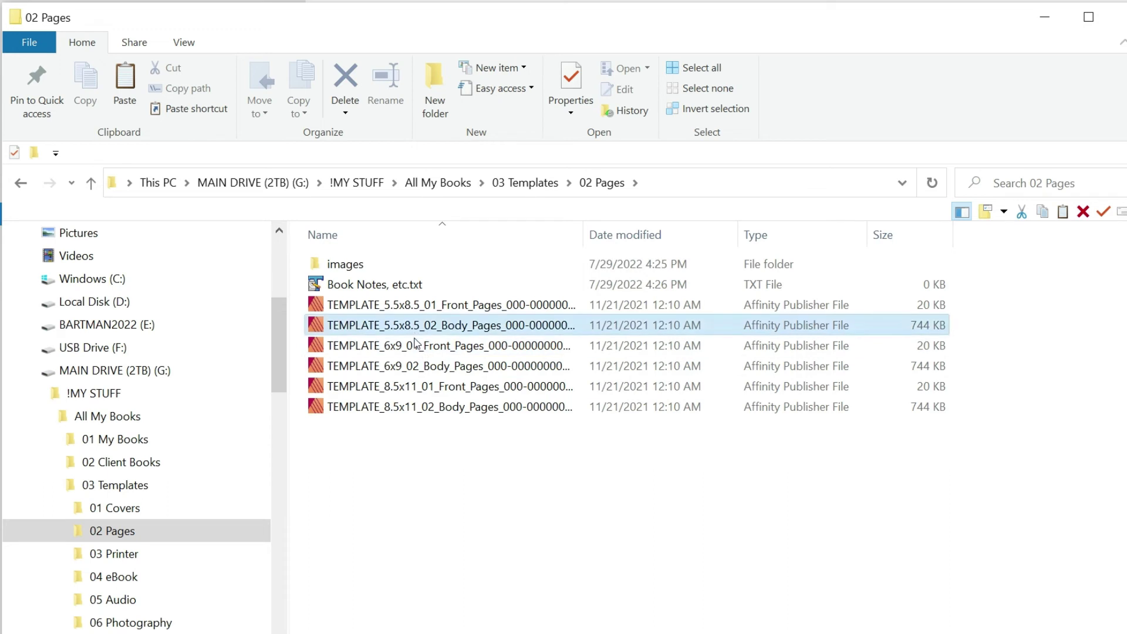
ctrl+click(414, 305)
ctrl+click(424, 386)
ctrl+click(423, 406)
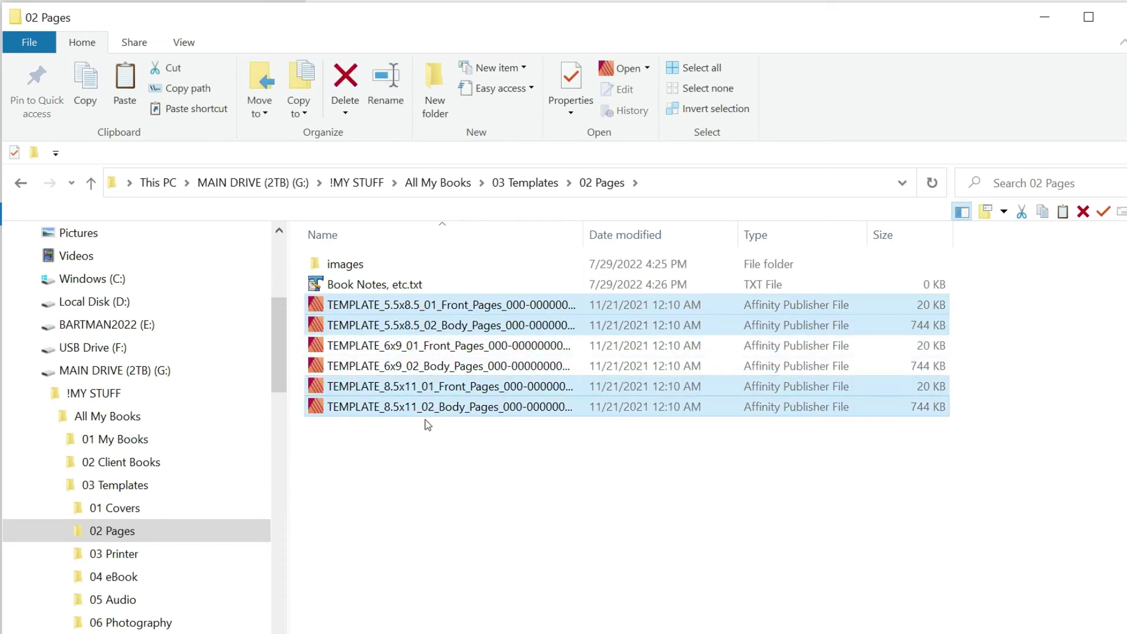
double_click(415, 390)
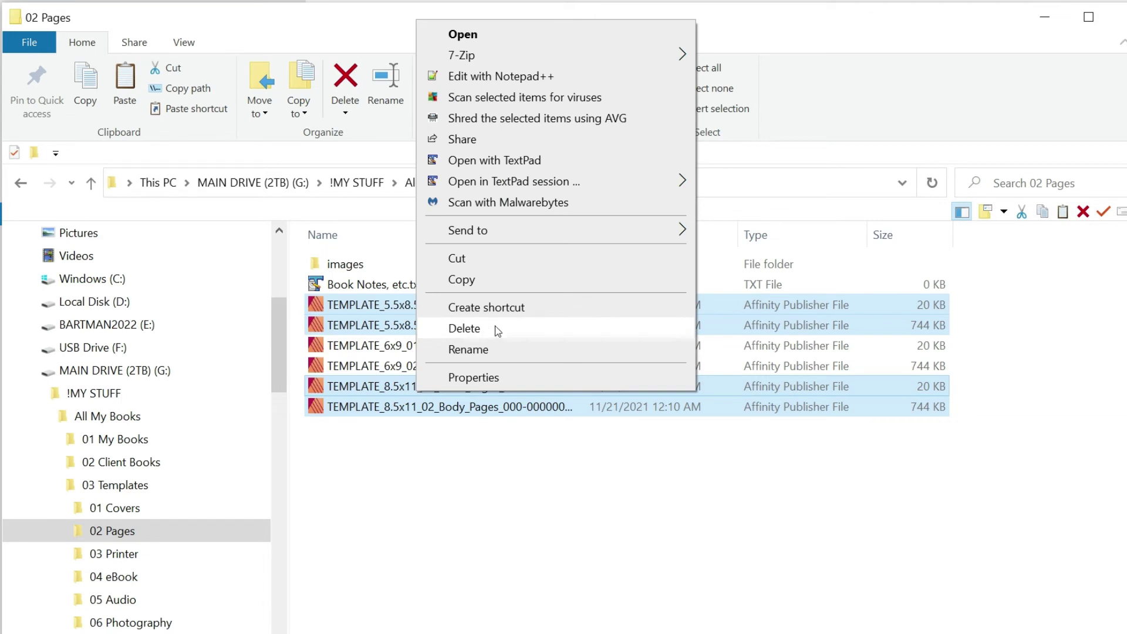
key(Escape)
click(402, 510)
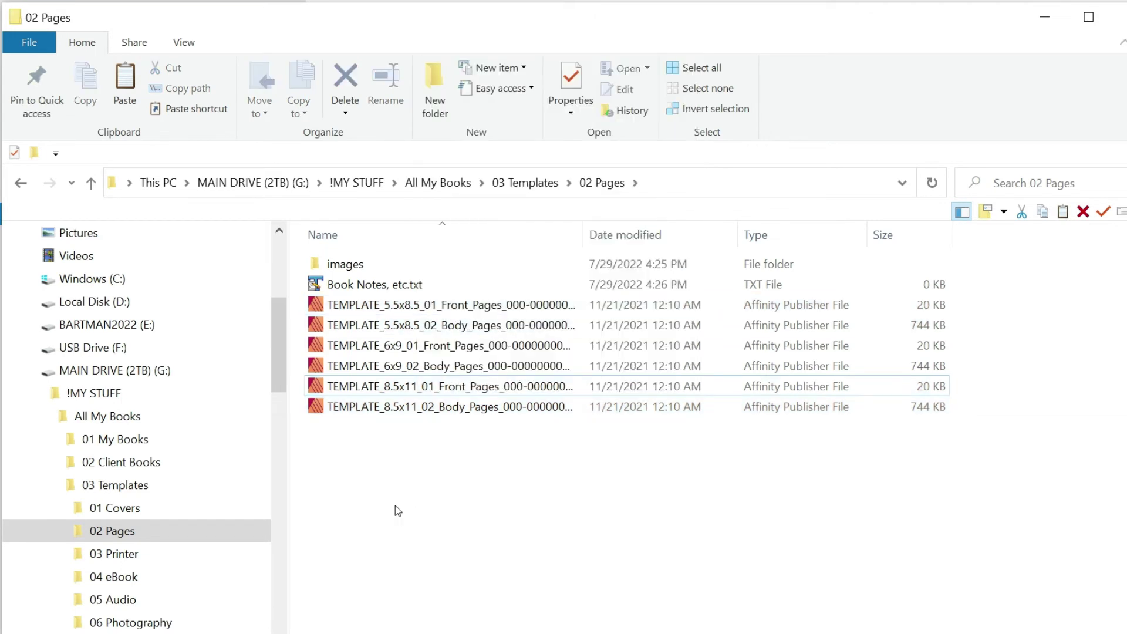
click(136, 416)
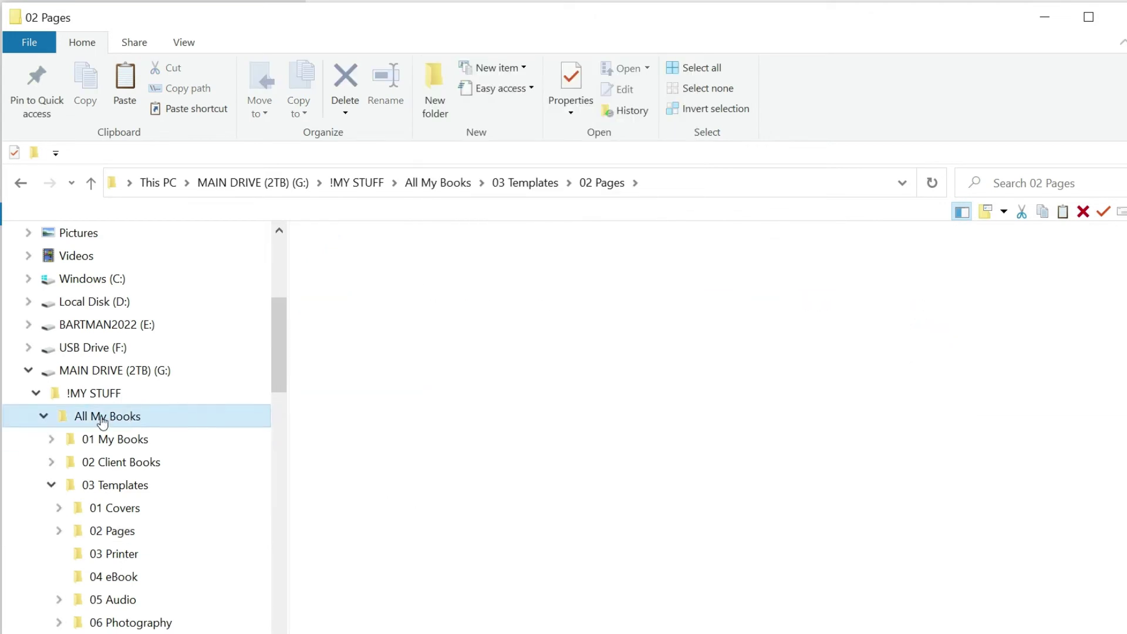
- Expand All My Books and 01 My Books in the folder tree, then open 01 My Books
click(40, 416)
click(395, 408)
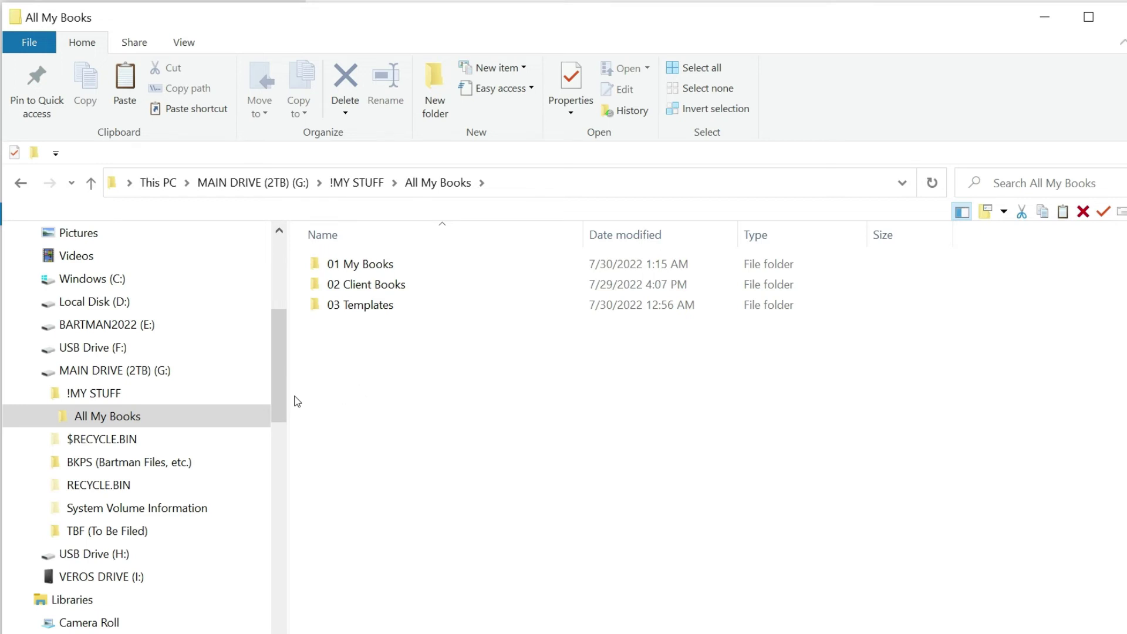
click(43, 412)
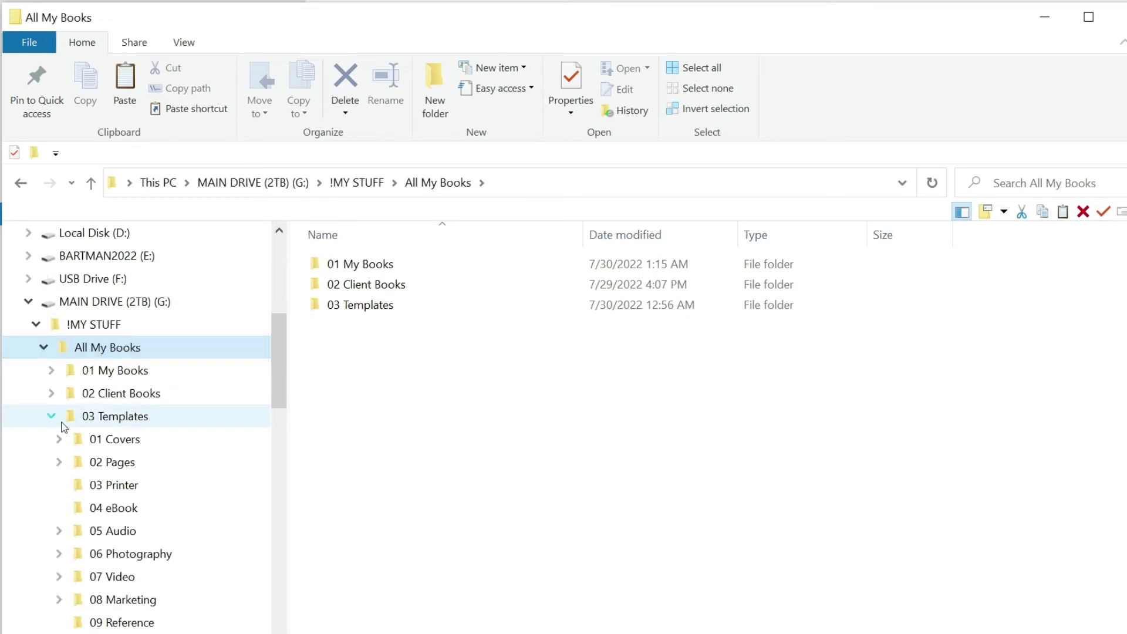
click(51, 370)
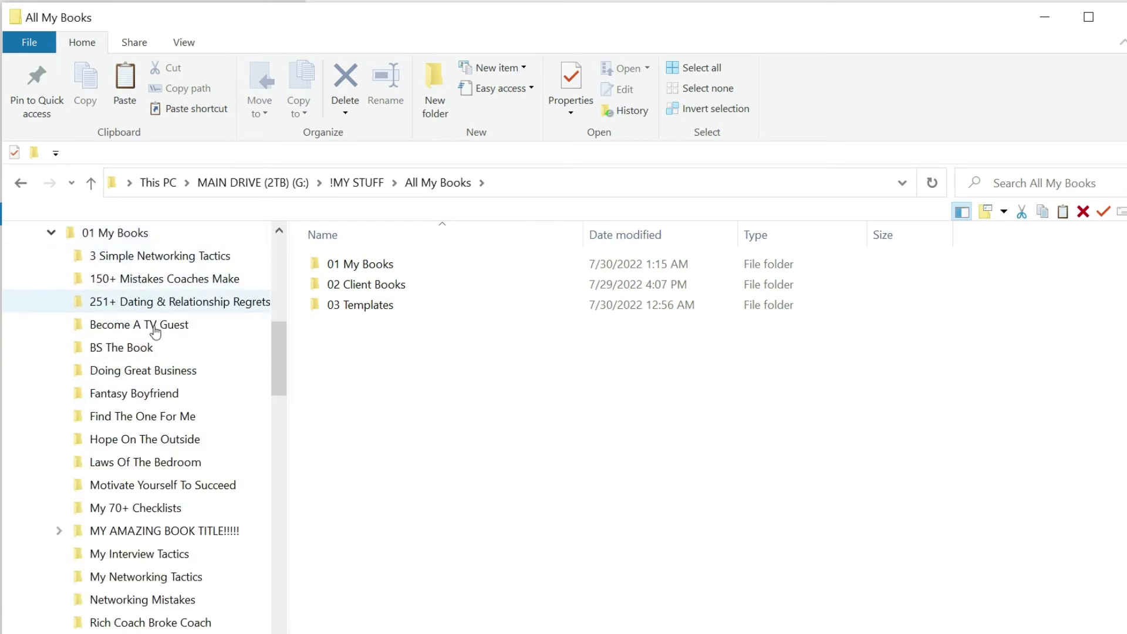
click(131, 238)
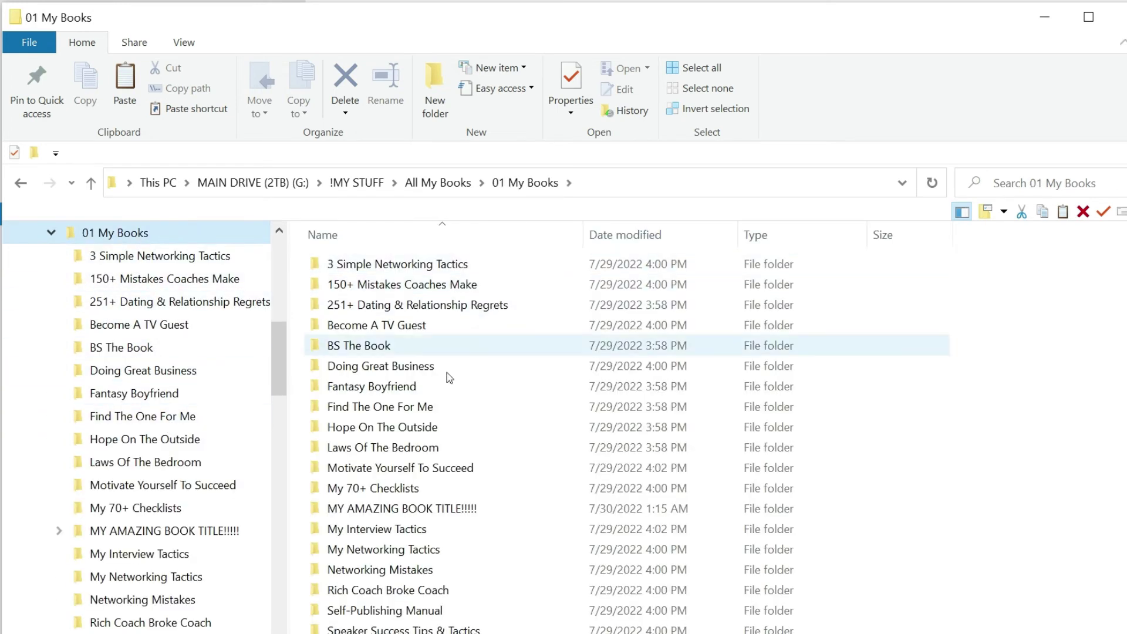